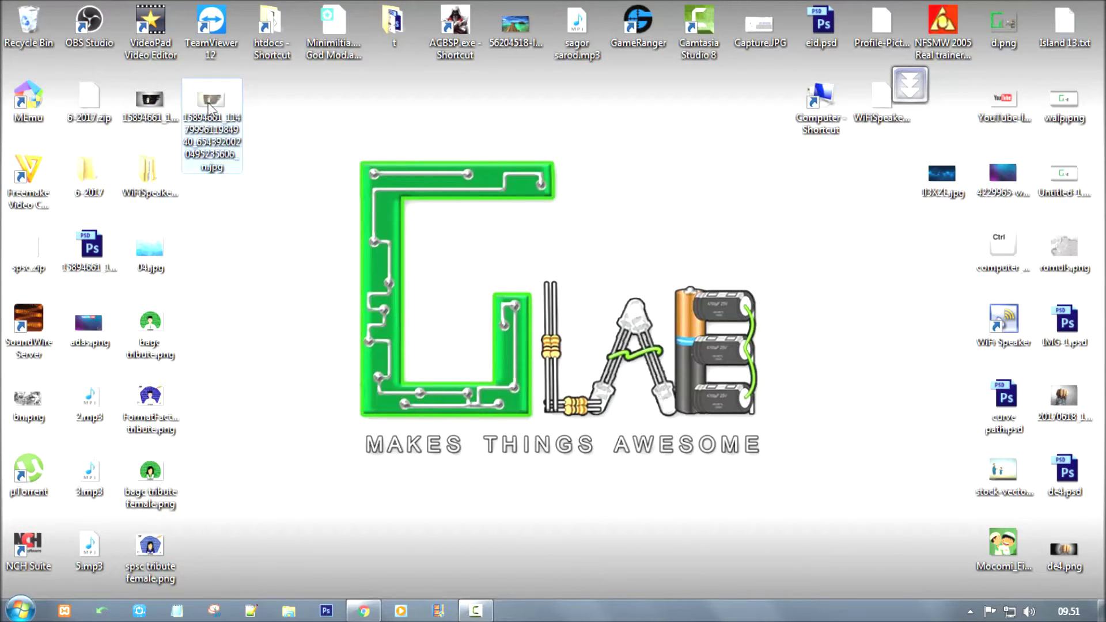
- Move the two sketch files to the desktop centre and open the jpg in Picasa
left_click_drag(210, 104, 700, 179)
left_click_drag(150, 101, 638, 173)
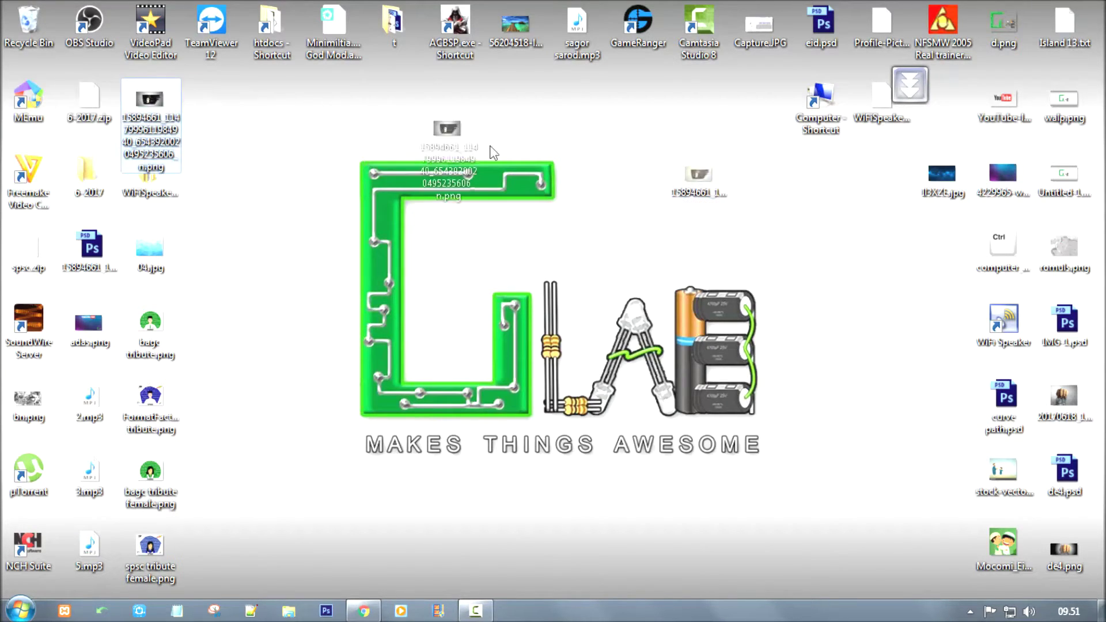
left_click(710, 190)
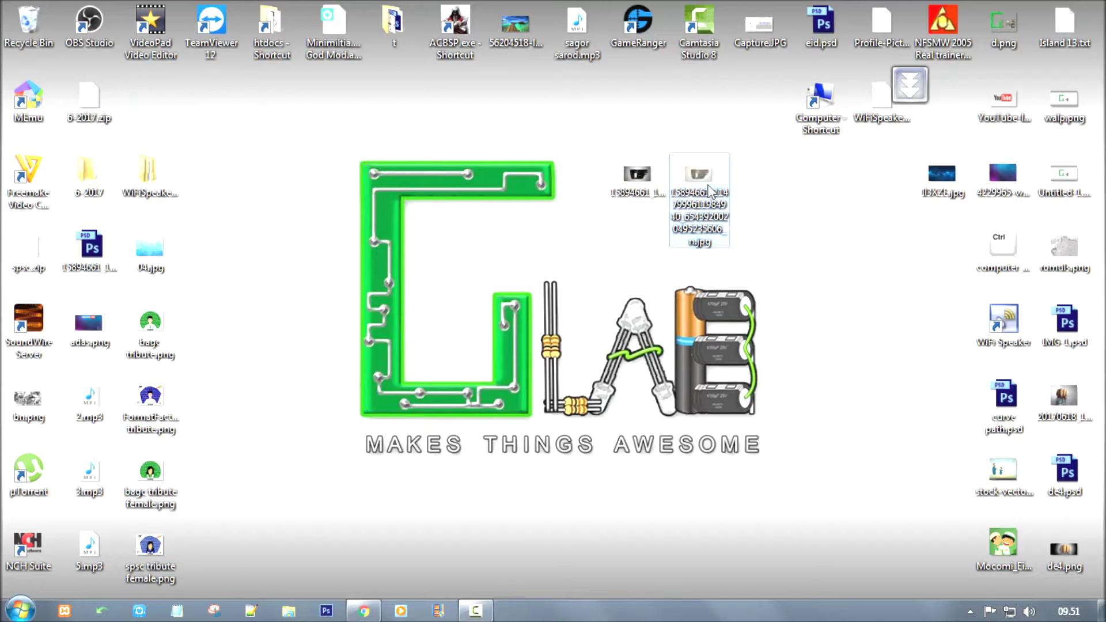
double_click(710, 191)
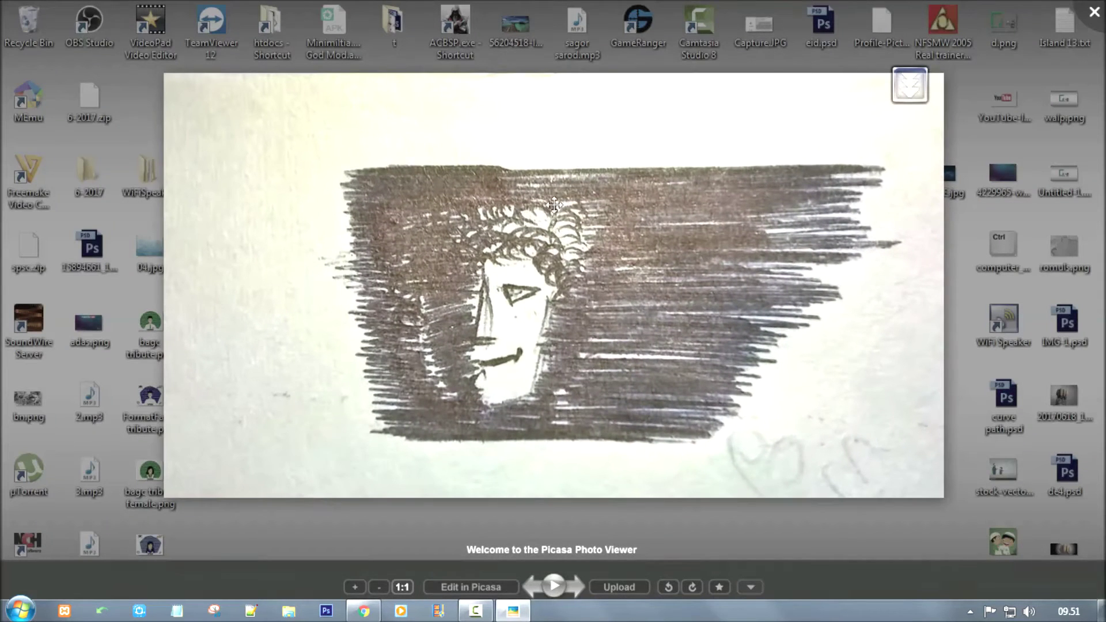
- Look over the traced ink artwork and the original pen sketch, then close Picasa
key("Escape")
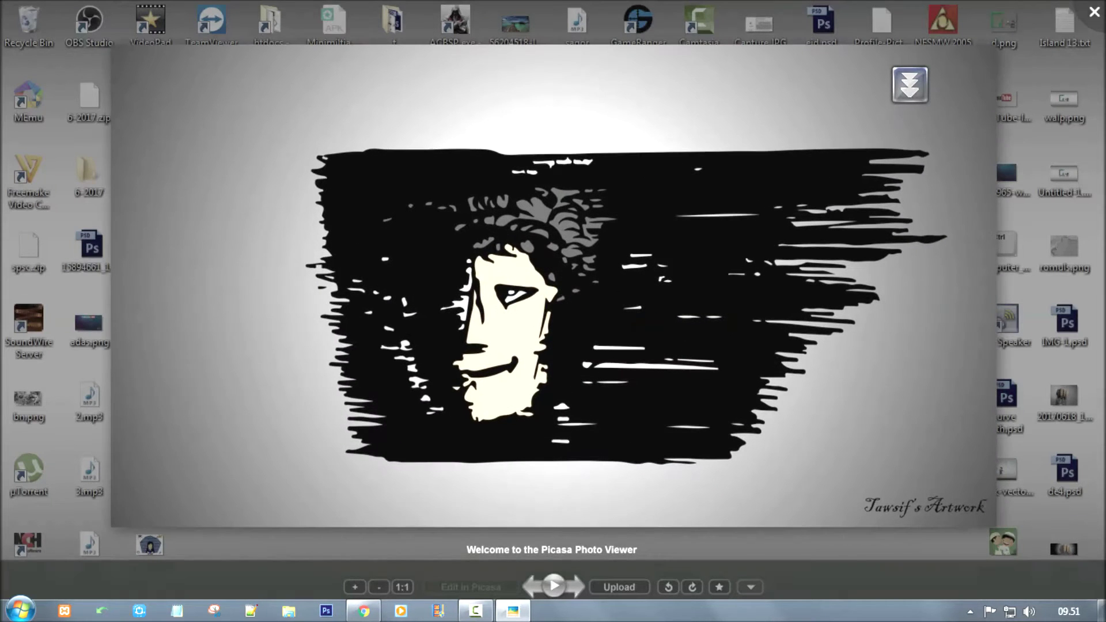
key("Escape")
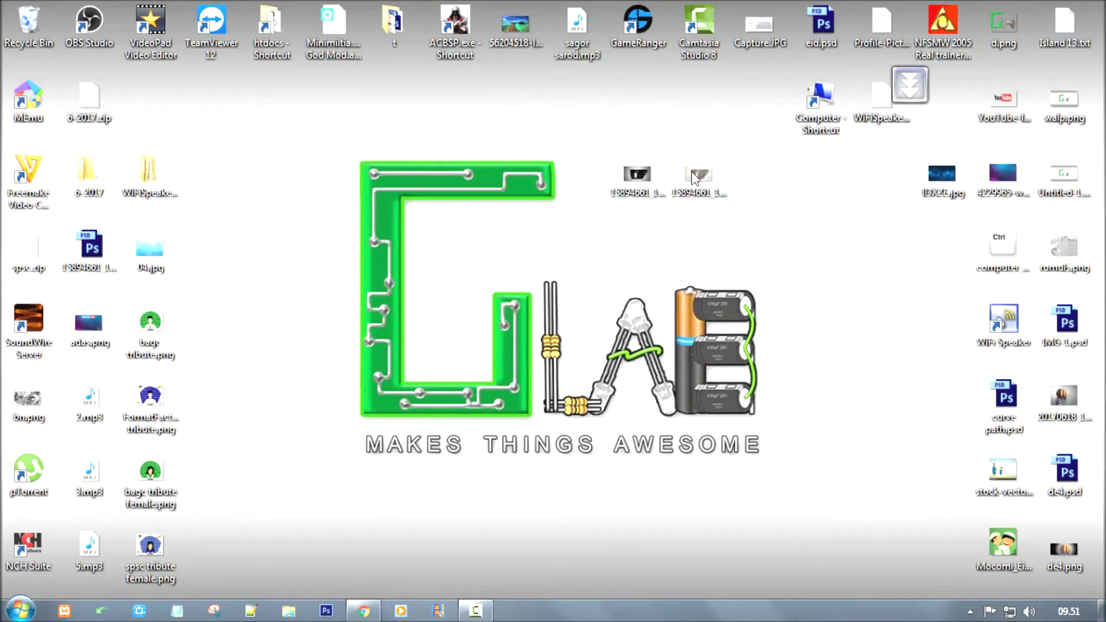
double_click(697, 175)
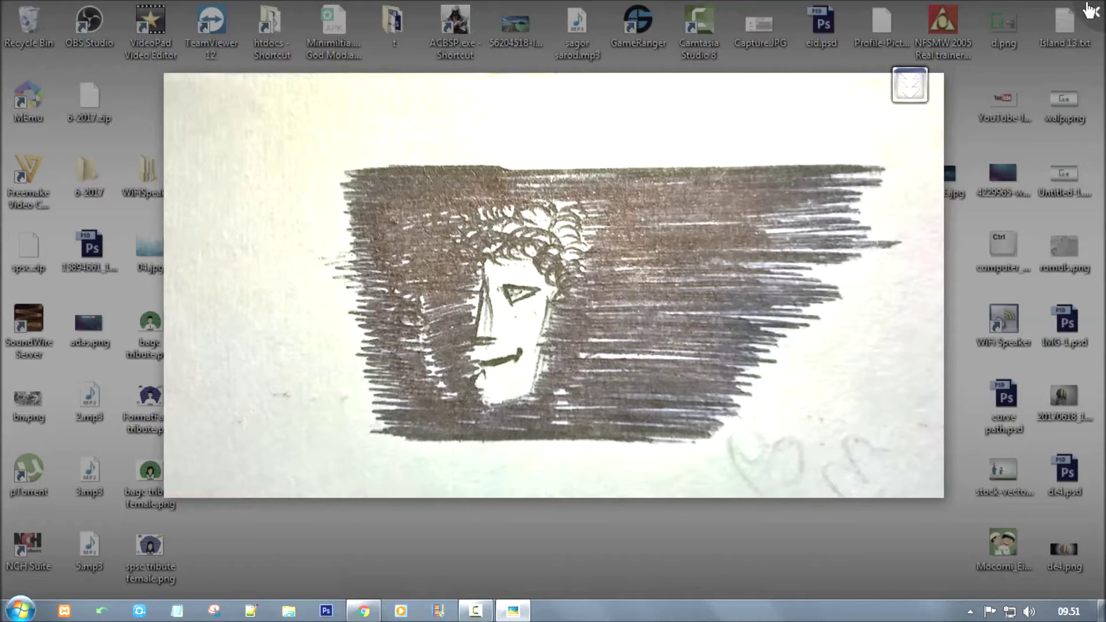
left_click(1091, 10)
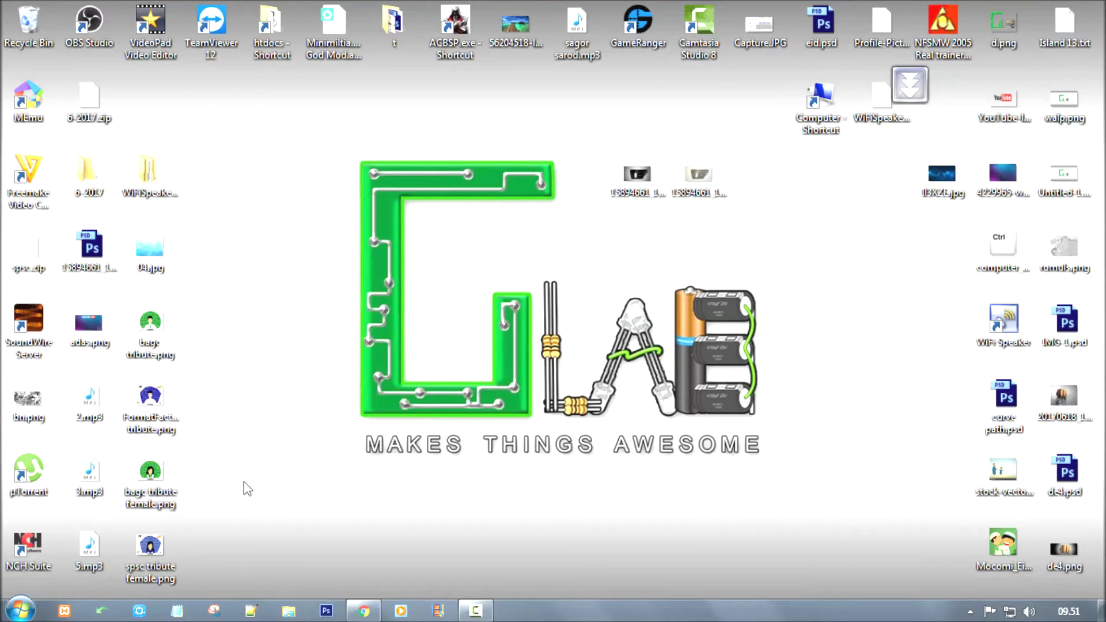
- Launch Illustrator CS6, open the sketch jpg from the desktop, and zoom out to 66.67%
key("super")
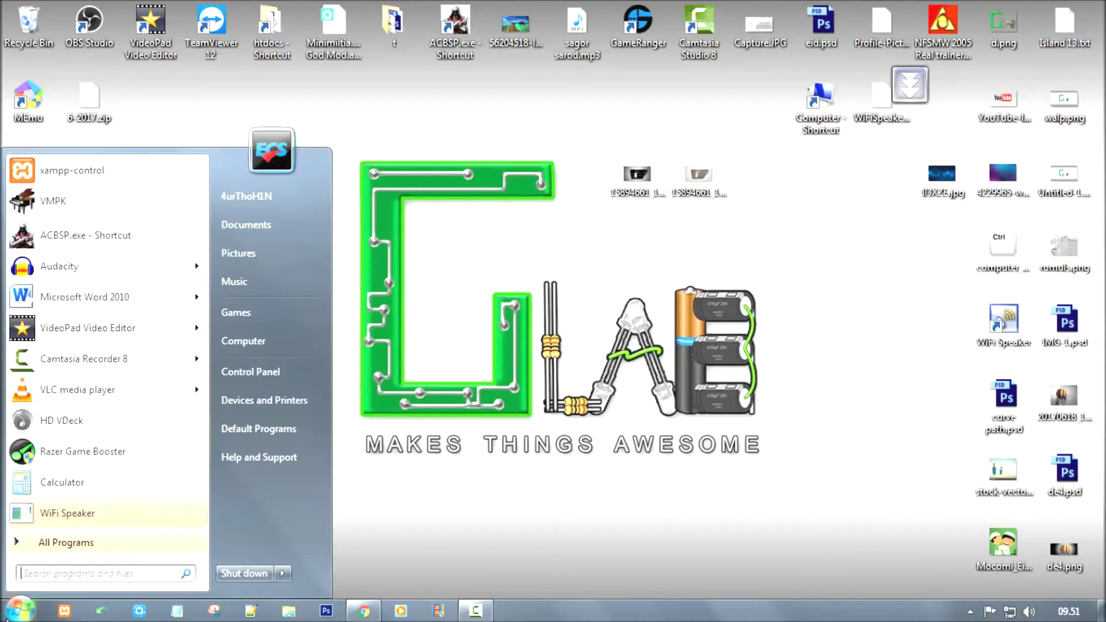
type("sound")
key("Return")
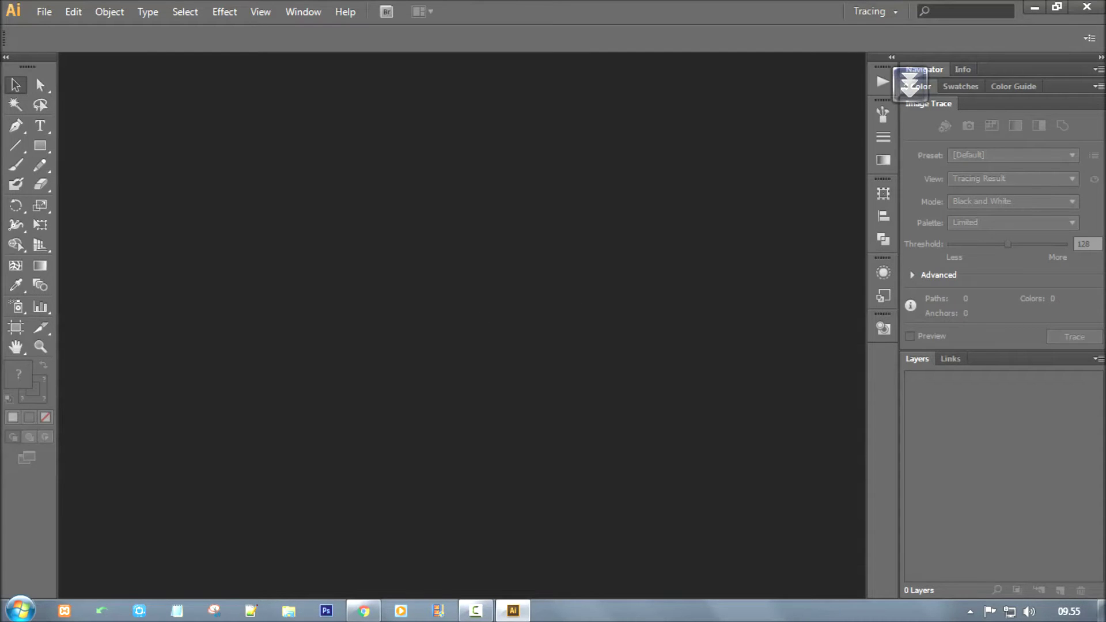
left_click(1102, 611)
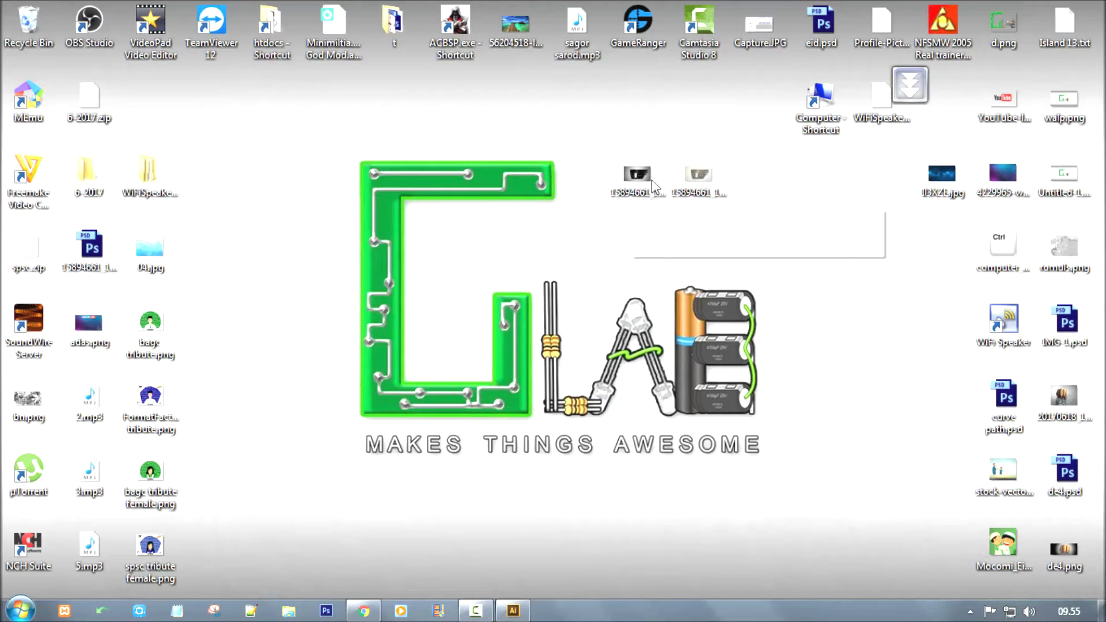
left_click_drag(699, 174, 497, 572)
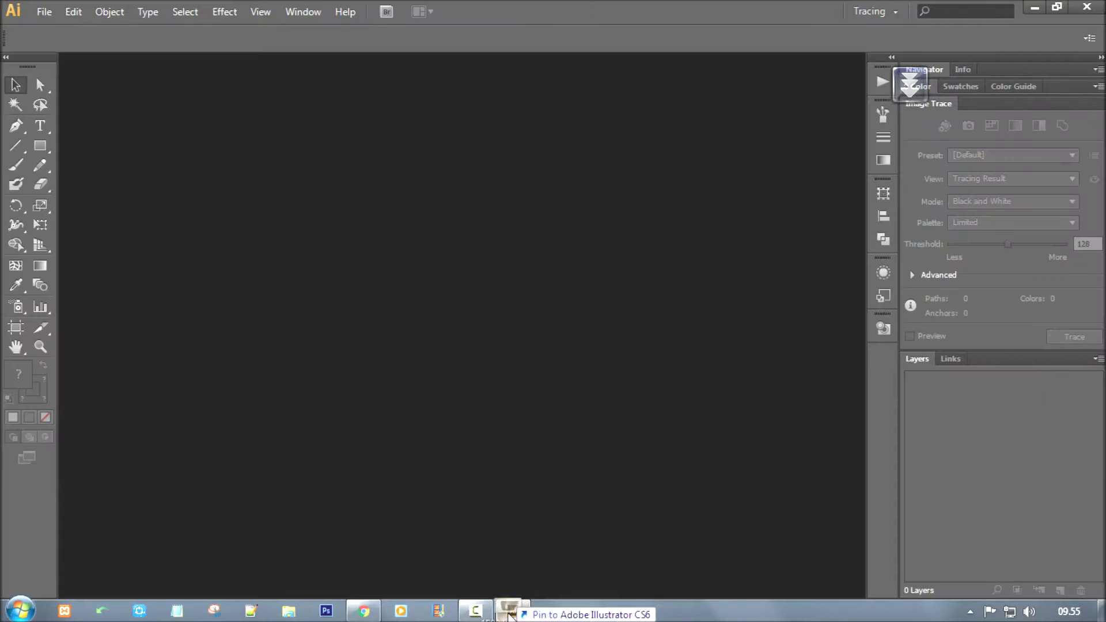
left_click_drag(496, 572, 462, 253)
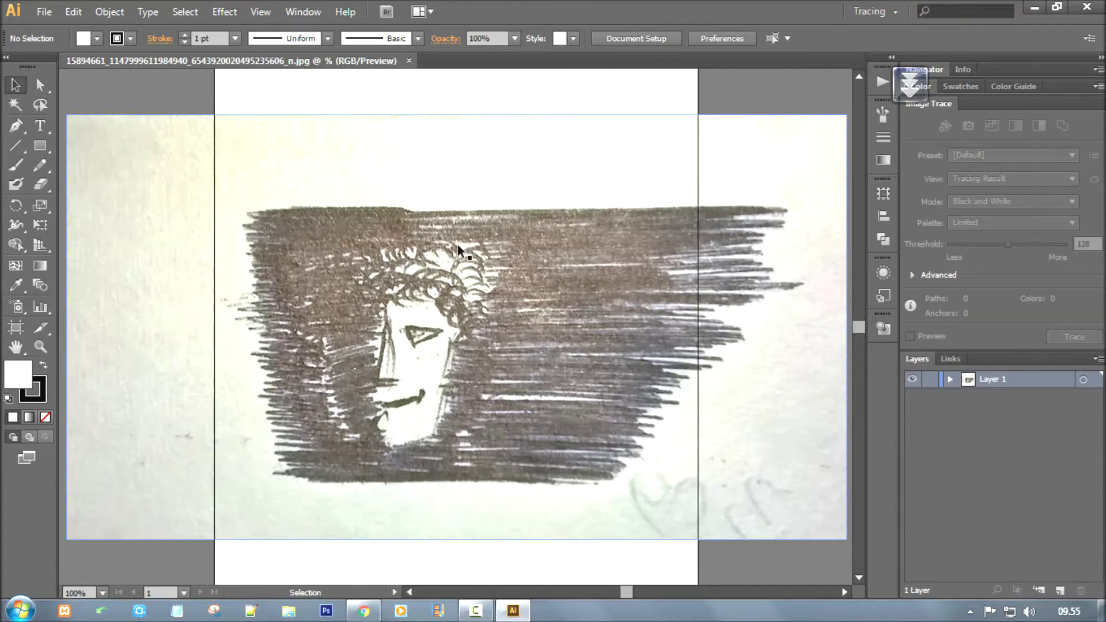
key("ctrl+minus")
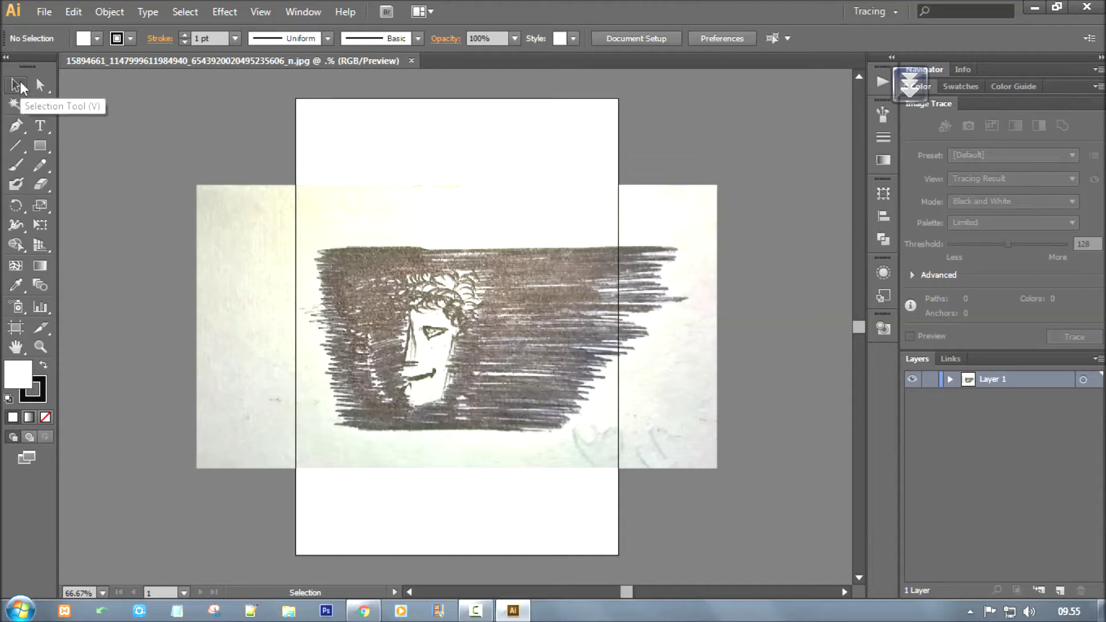
- Image-trace the sketch photo with the Sketched Art preset, Threshold 144, and reposition the artwork
left_click(451, 206)
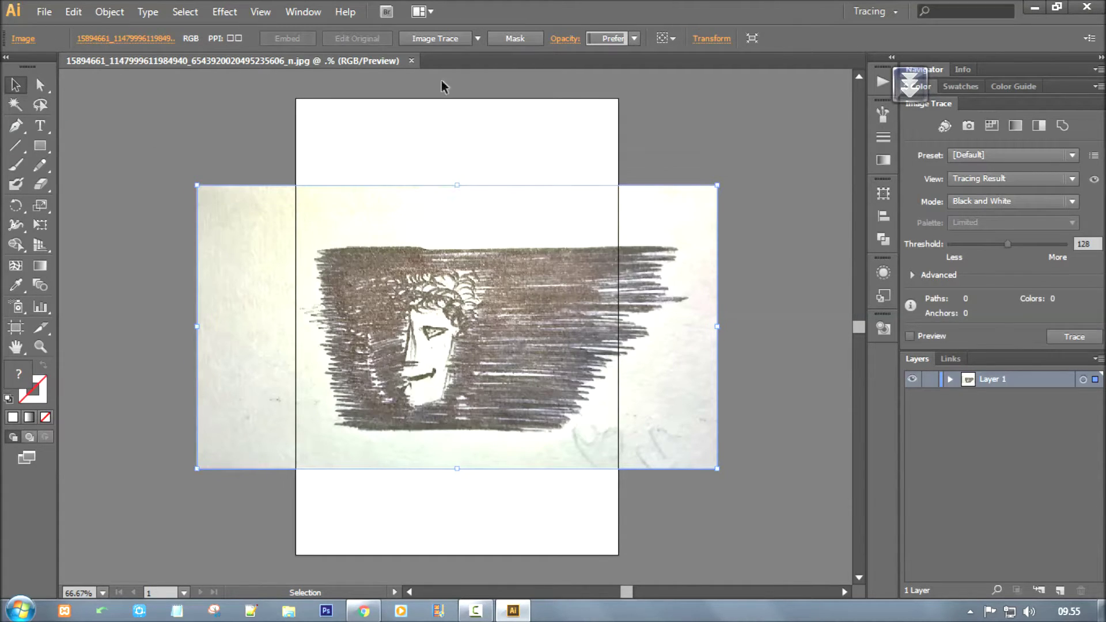
left_click(445, 44)
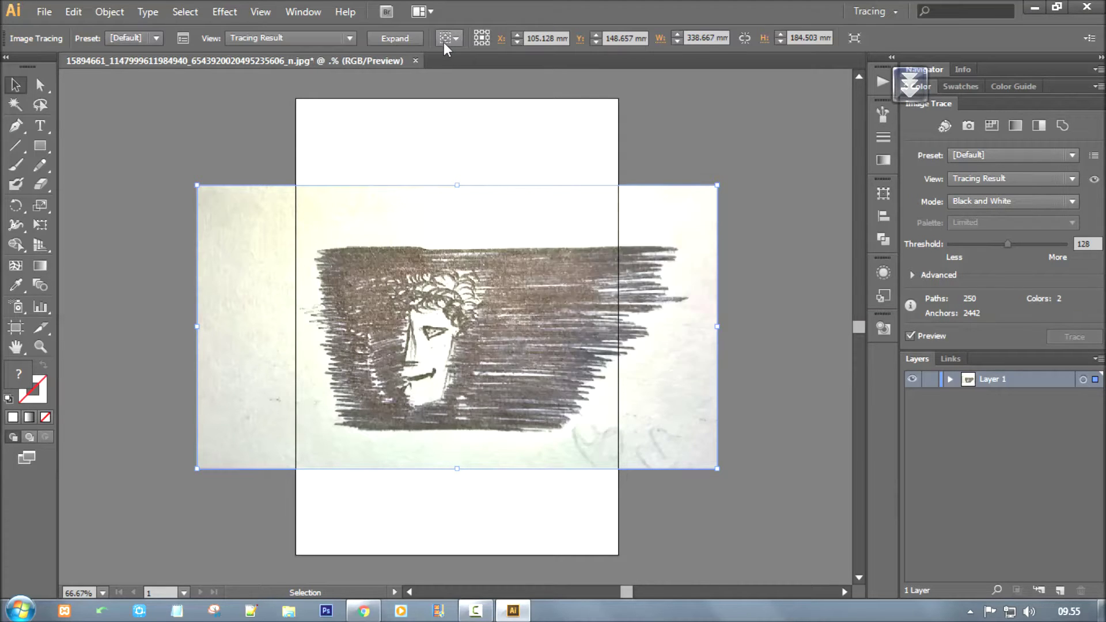
left_click(155, 38)
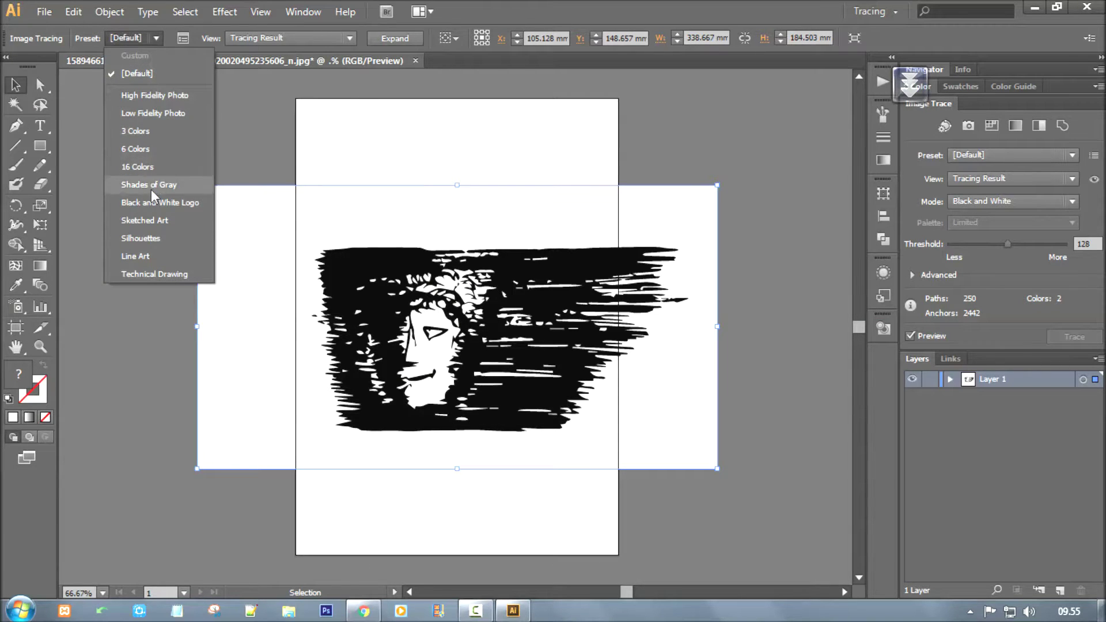
left_click(149, 222)
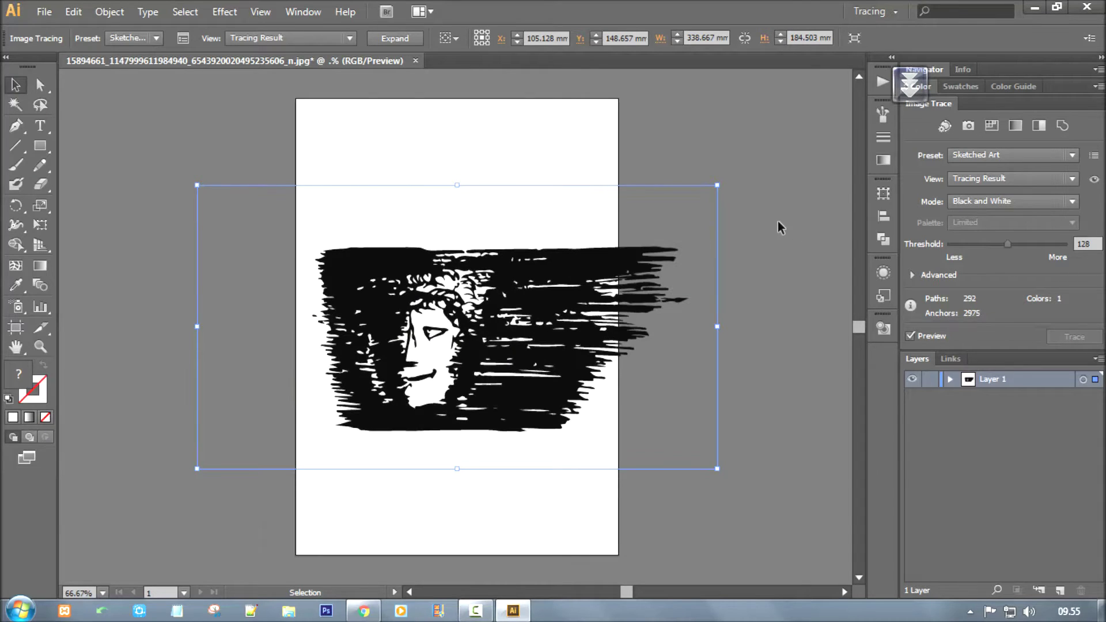
mouse_move(690, 250)
left_mouse_down()
mouse_move(650, 249)
mouse_move(666, 250)
left_mouse_up()
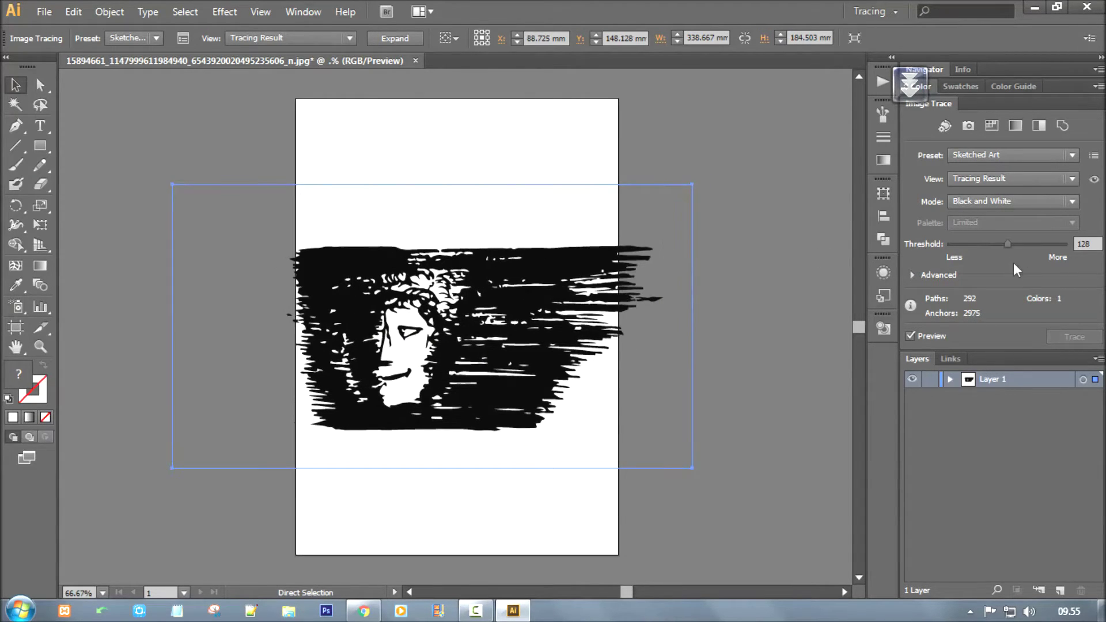
mouse_move(1008, 245)
left_click_drag(1013, 246, 1019, 245)
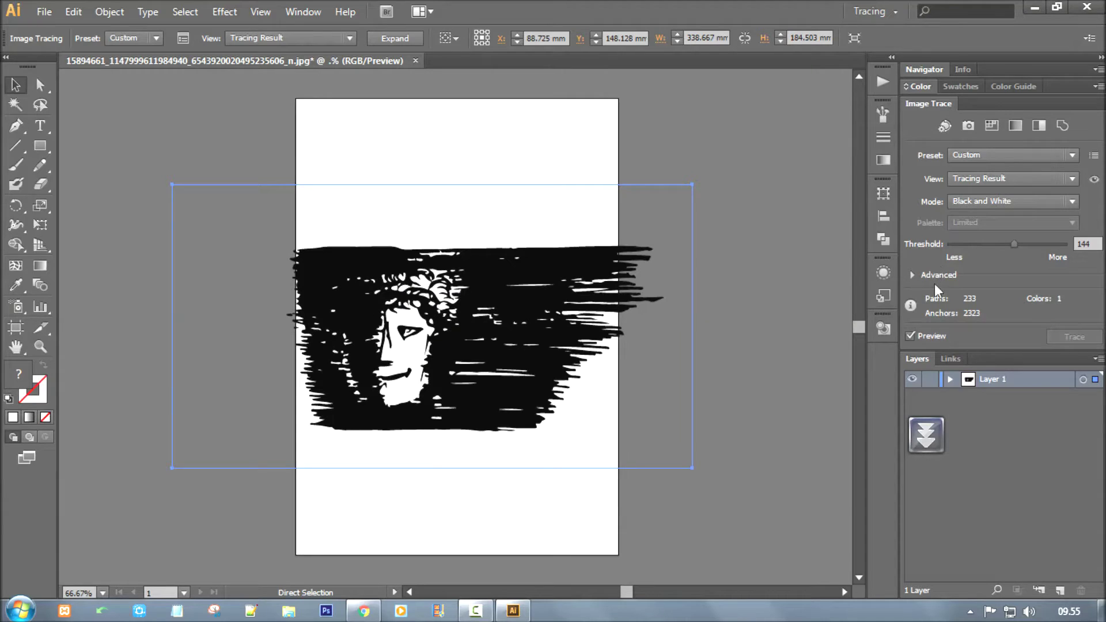
left_click_drag(543, 309, 550, 309)
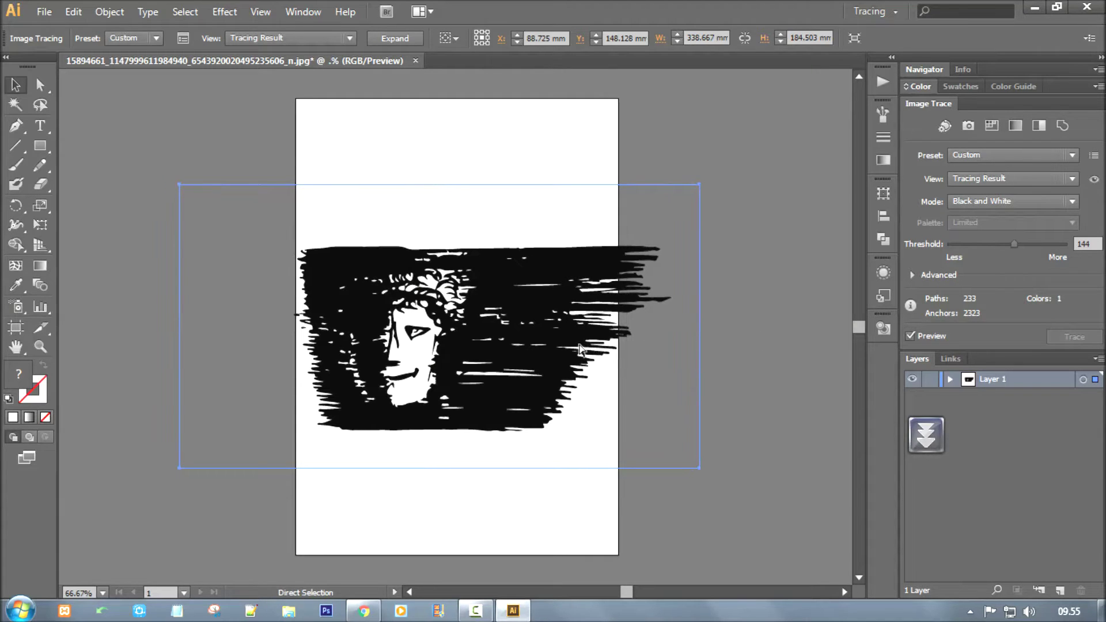
- Export the artwork to the Desktop as a Photoshop PSD named new
left_click(49, 16)
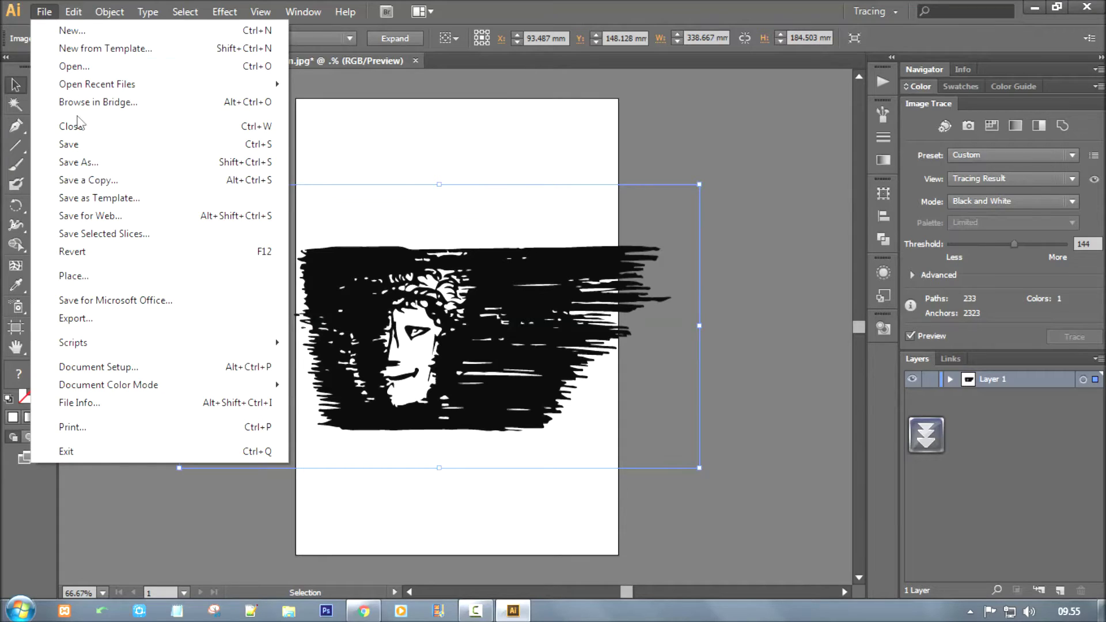
left_click(79, 323)
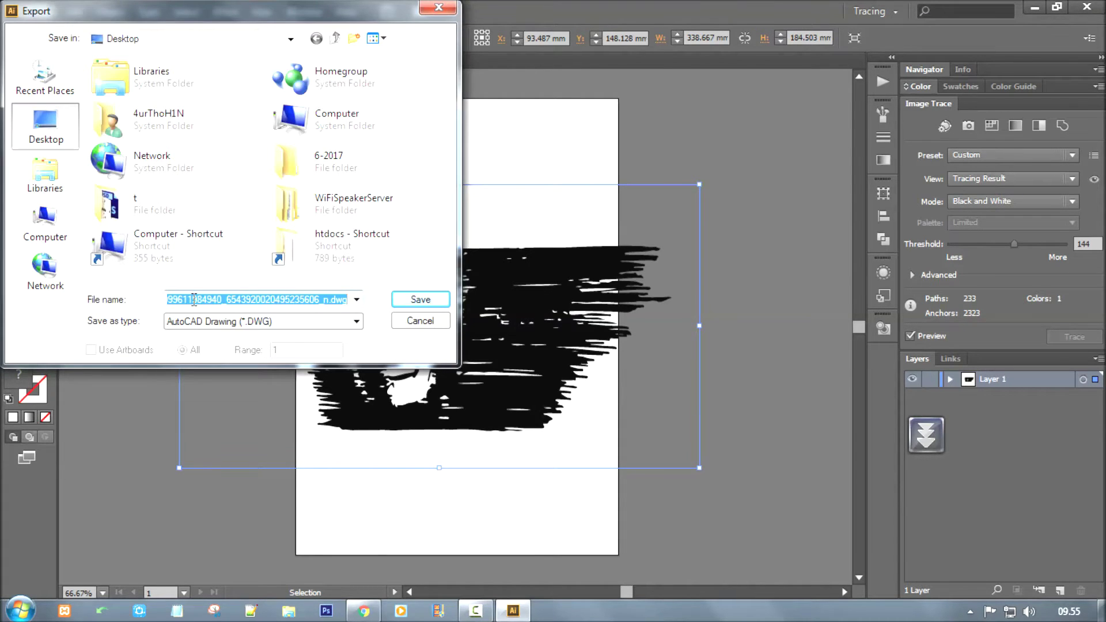
left_click(208, 321)
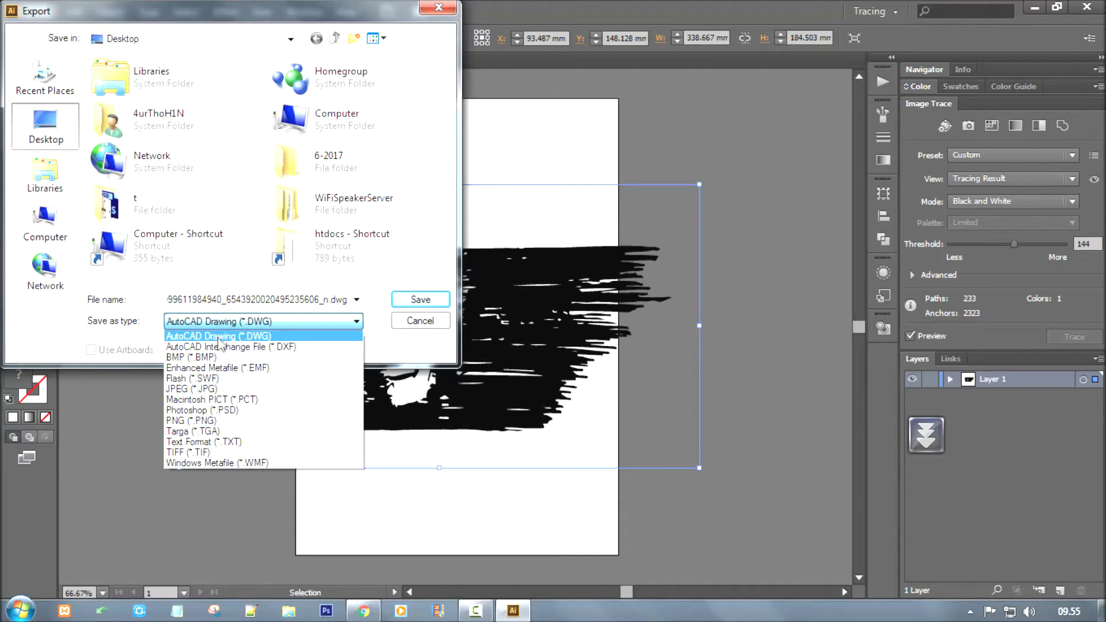
left_click(236, 411)
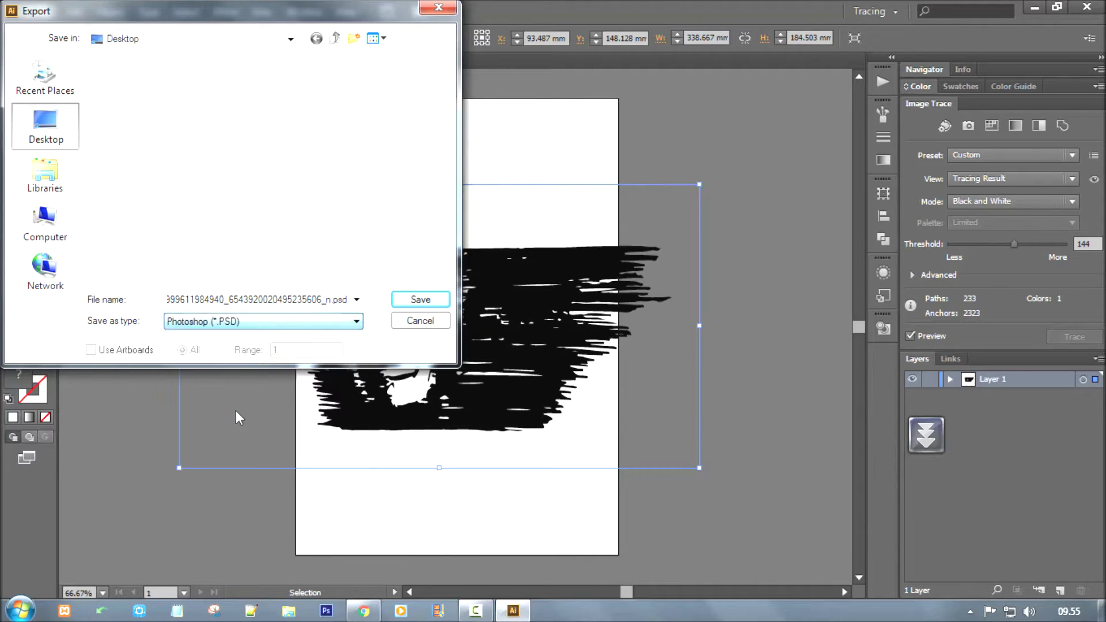
double_click(329, 297)
type("n")
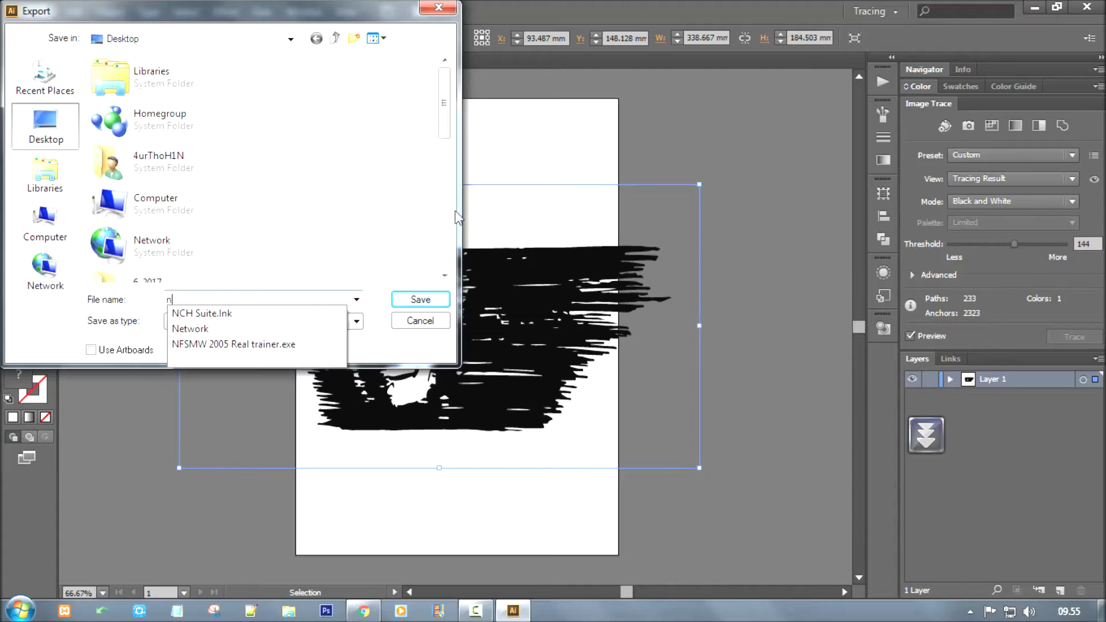
type("ew")
left_click(440, 302)
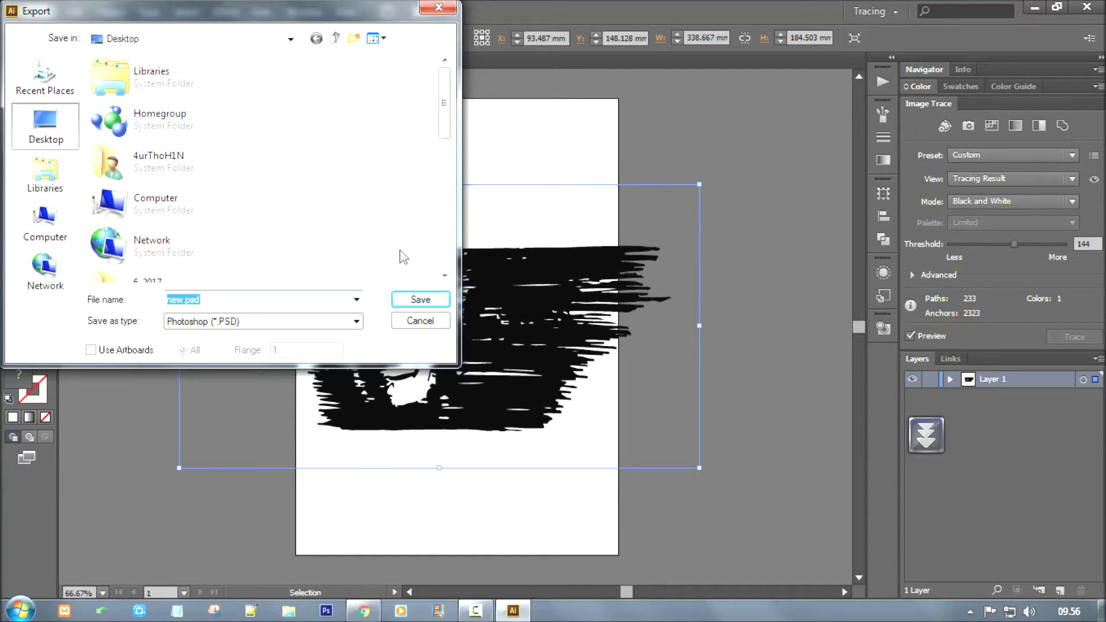
left_click(416, 300)
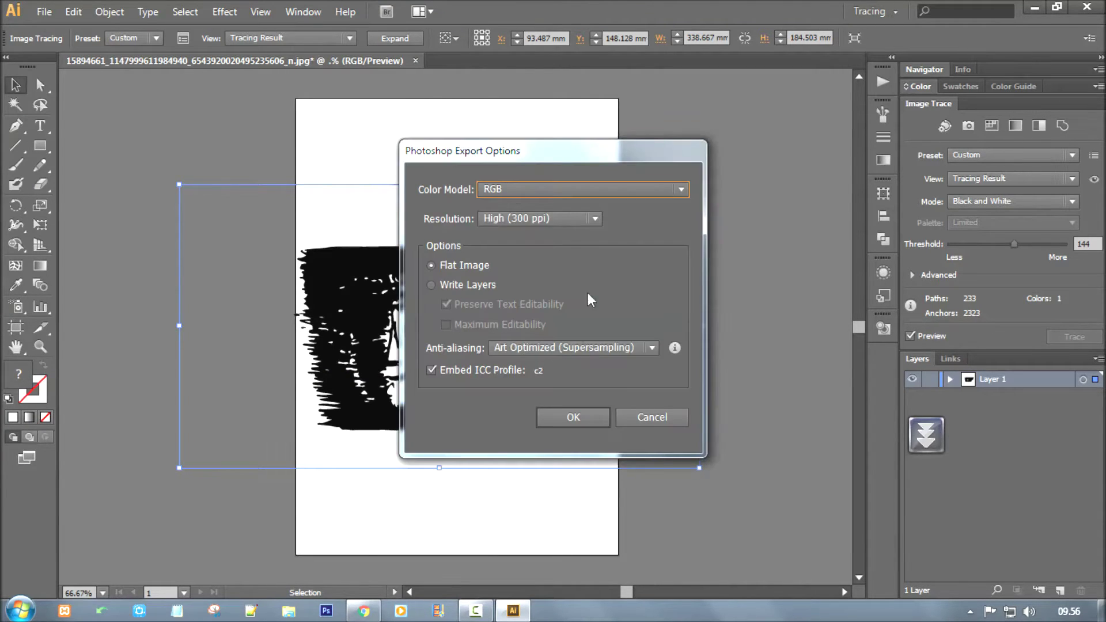
- Keep RGB colour at High (300 ppi) resolution in the Photoshop export options
left_click(558, 217)
left_click(536, 271)
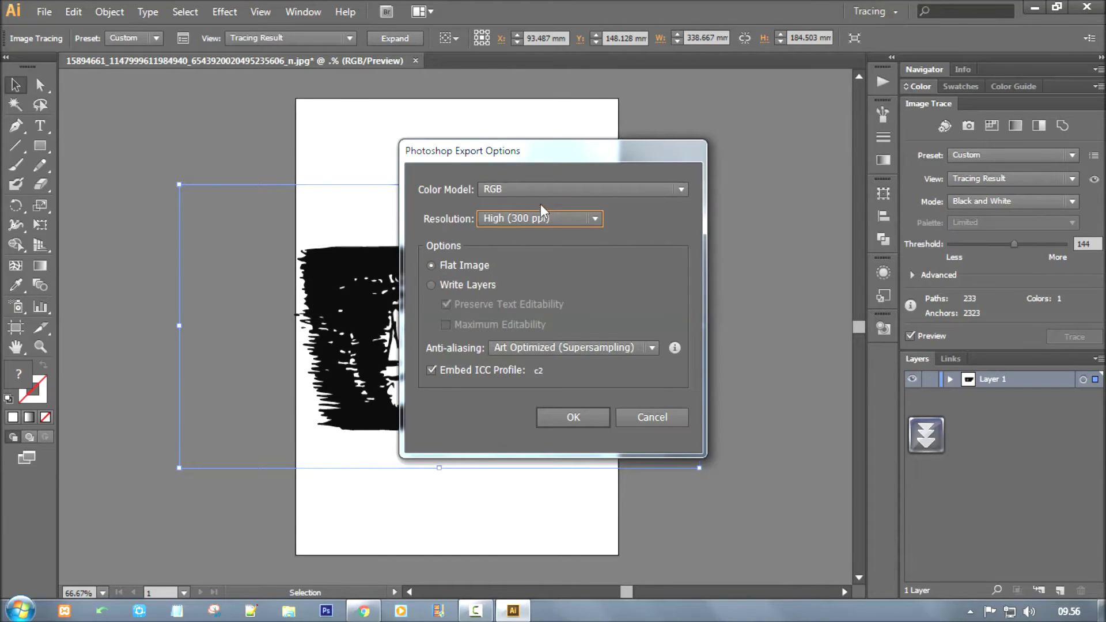
left_click(573, 418)
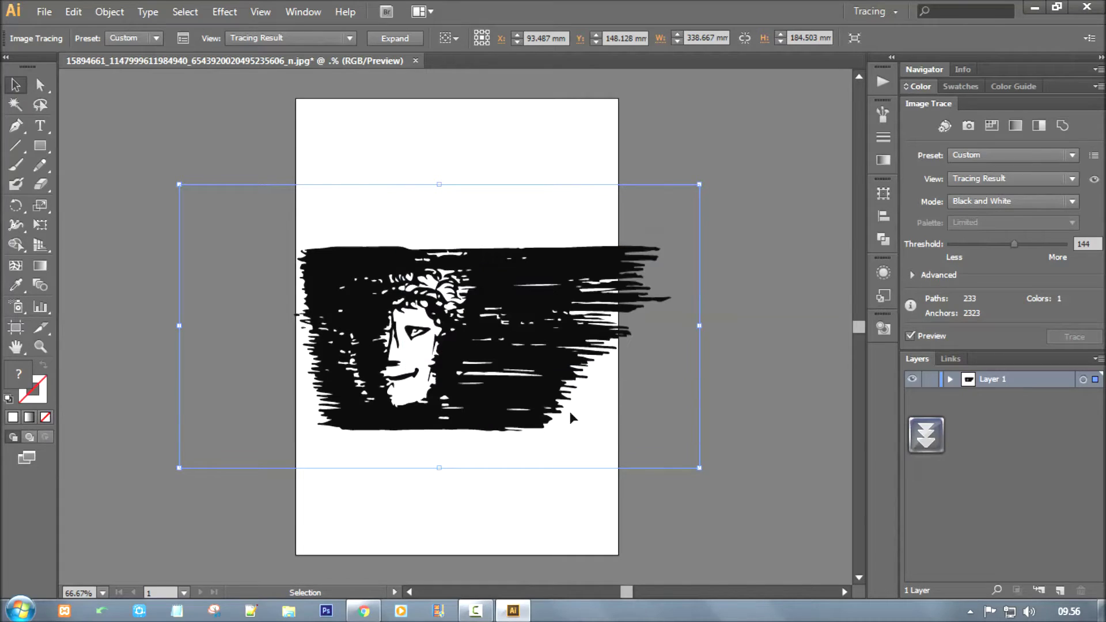
- Close the Illustrator document without saving and view new.psd in Photoshop at 16.67%
left_click(1095, 11)
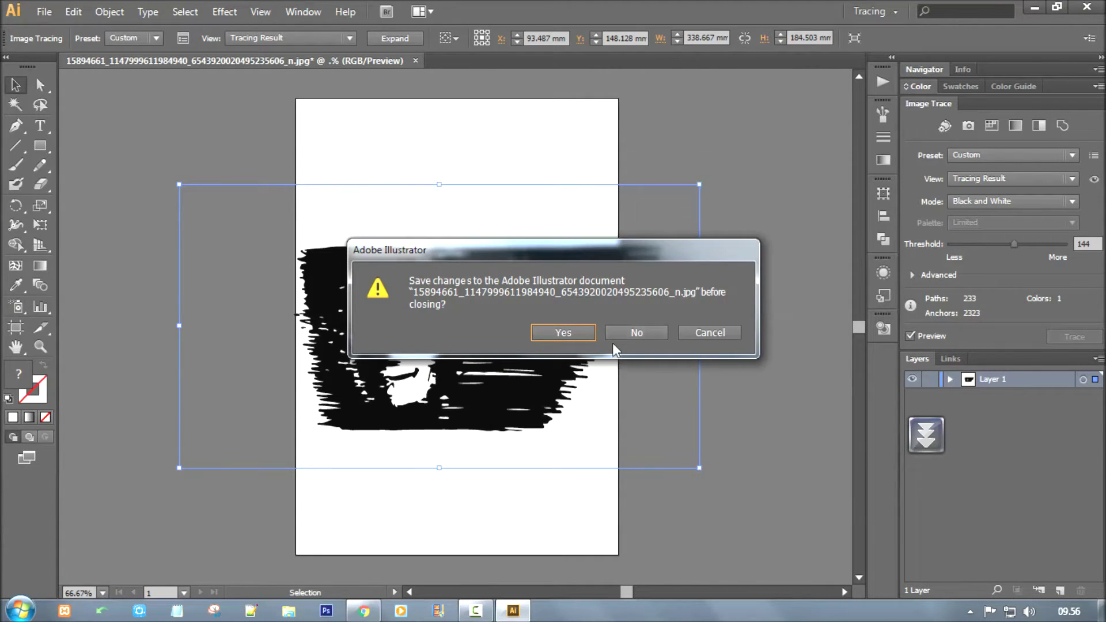
left_click(622, 338)
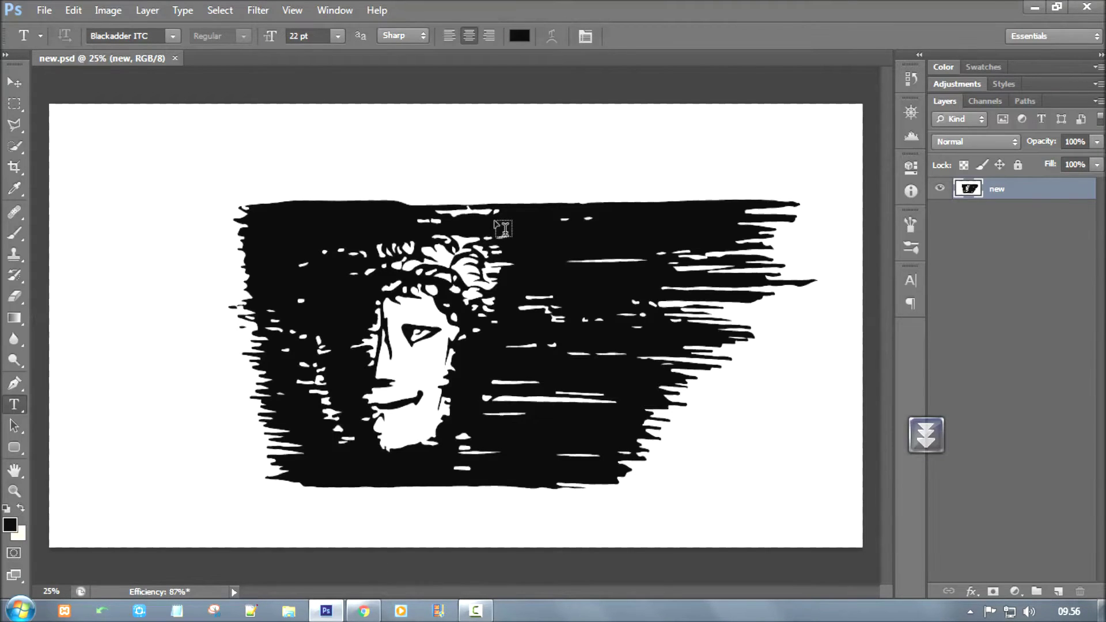
key("ctrl+minus")
key("ctrl+plus")
key("ctrl+minus")
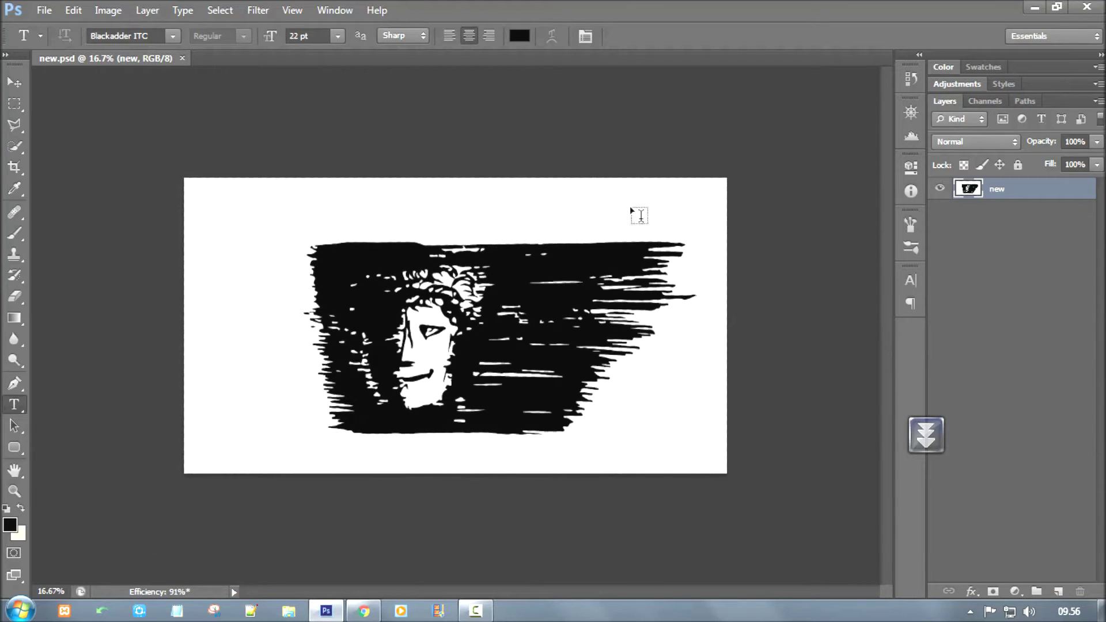
- Create Layer 1 beneath the new layer and switch to the Paint Bucket Tool
left_click(1056, 594)
left_click_drag(1061, 193, 1062, 221)
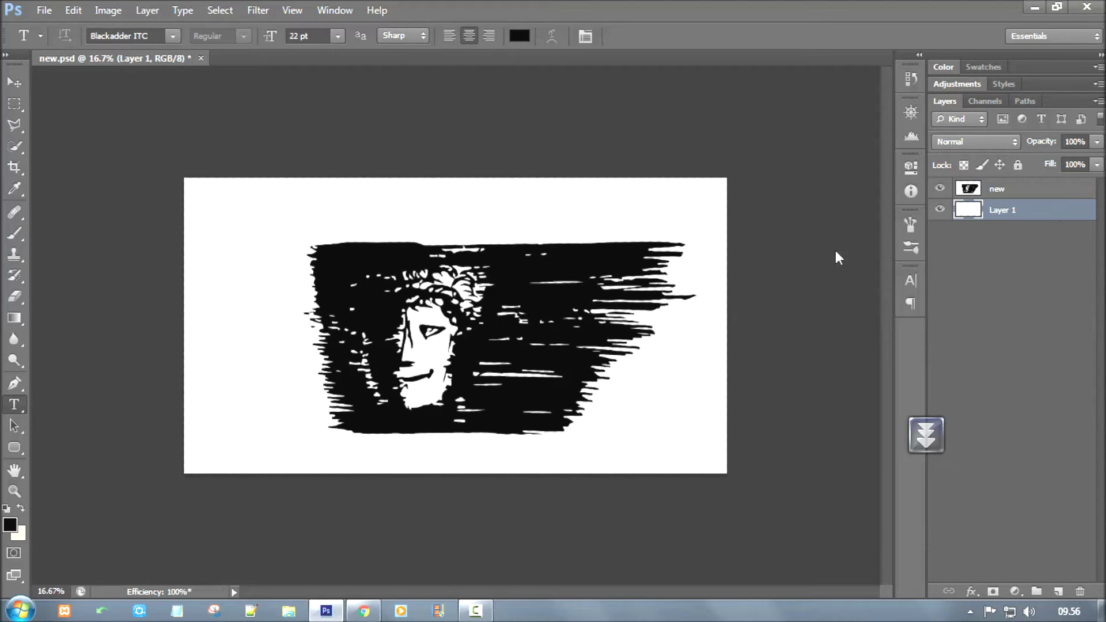
left_click(14, 320)
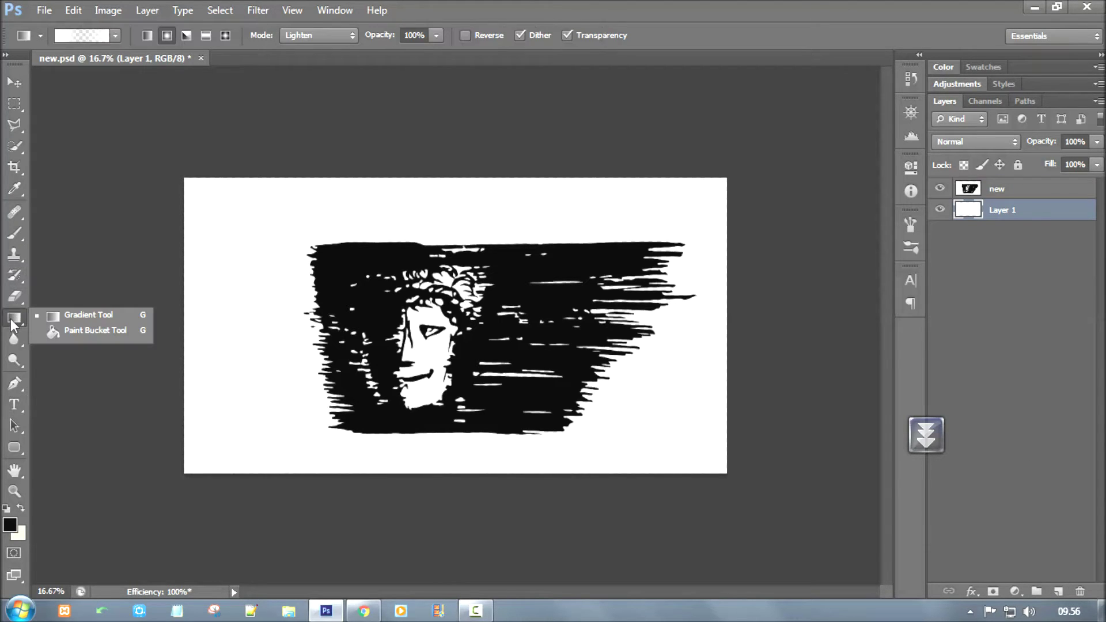
left_click(107, 332)
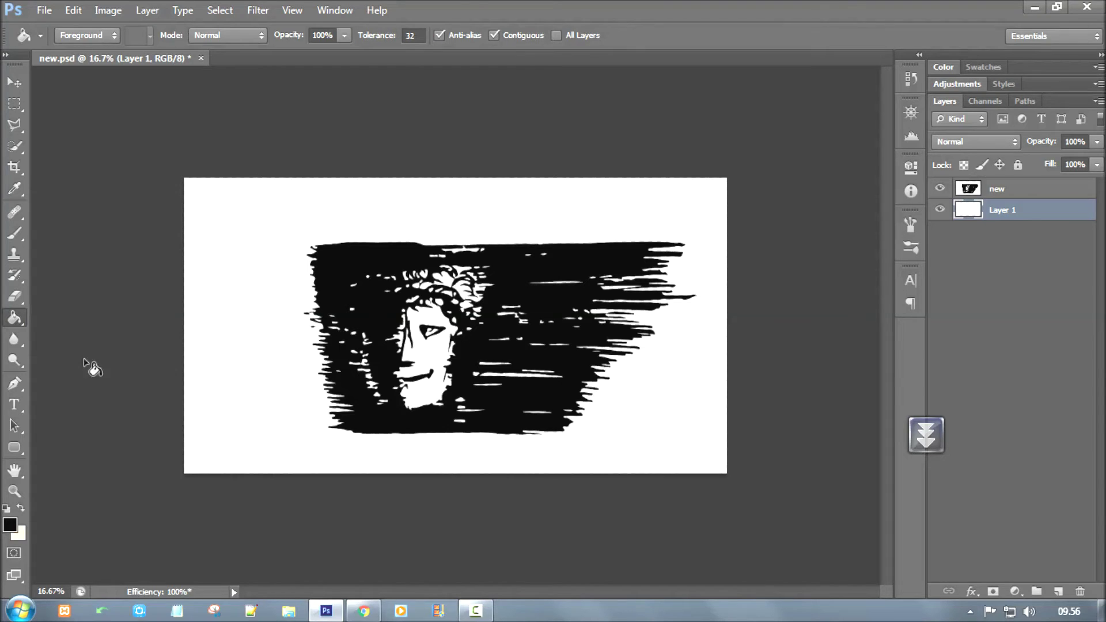
- Set the foreground colour to pure white and zoom in on the illustration
left_click(10, 526)
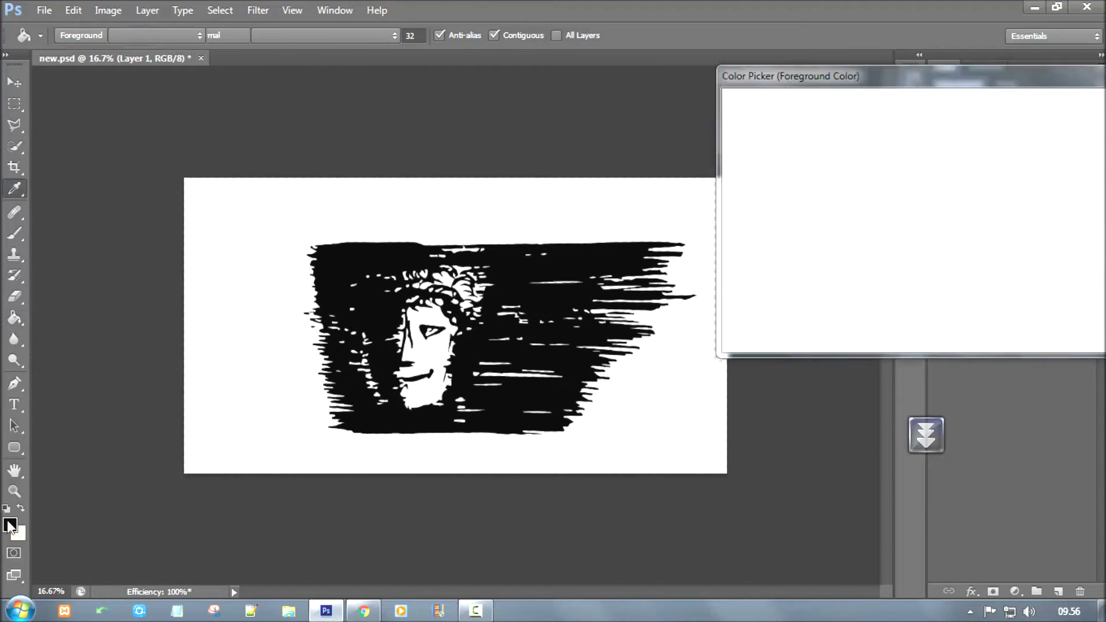
left_click_drag(780, 170, 640, 57)
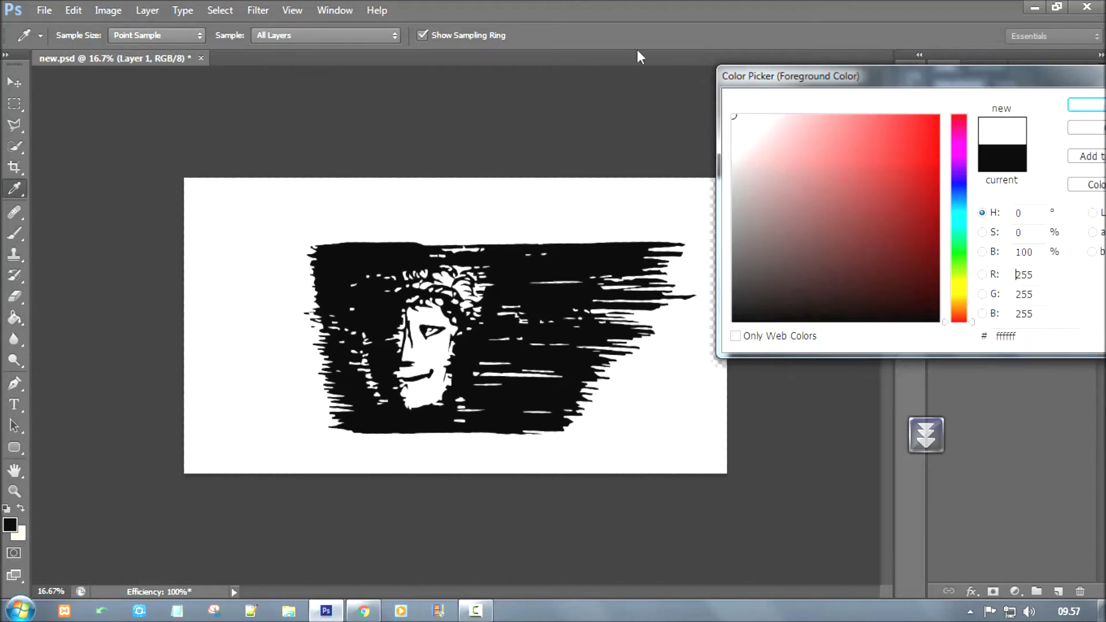
left_click(1079, 108)
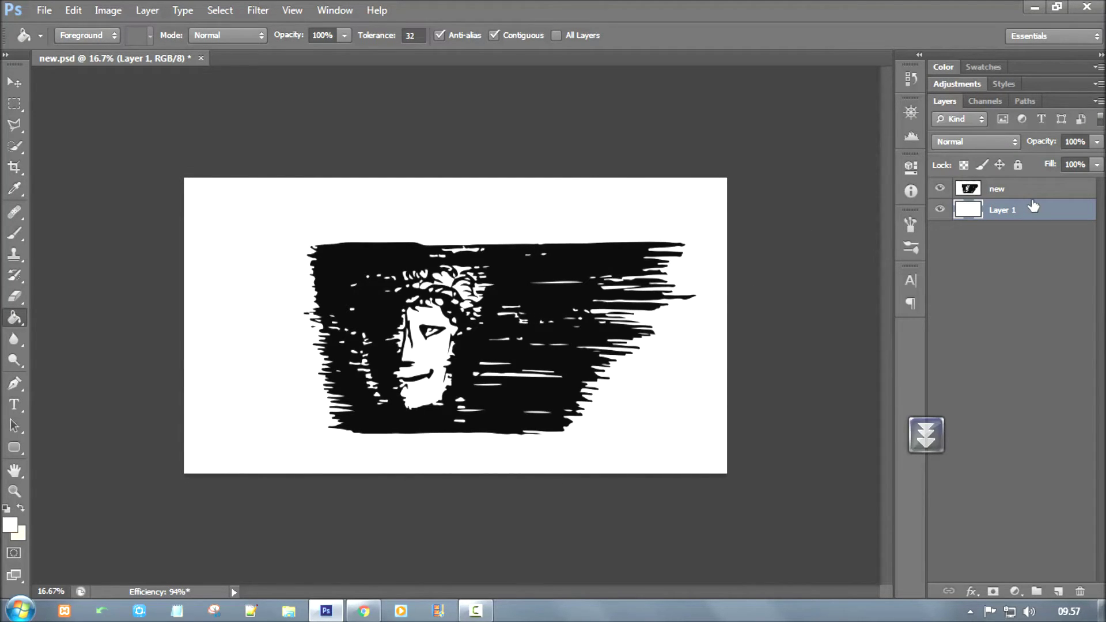
left_click(1015, 592)
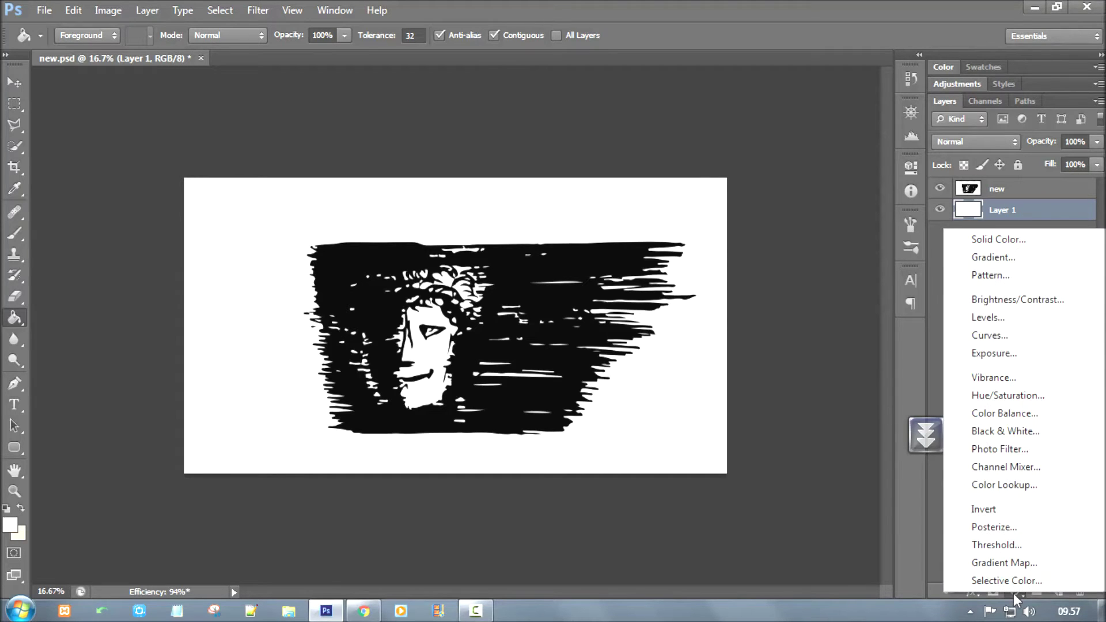
left_click(832, 7)
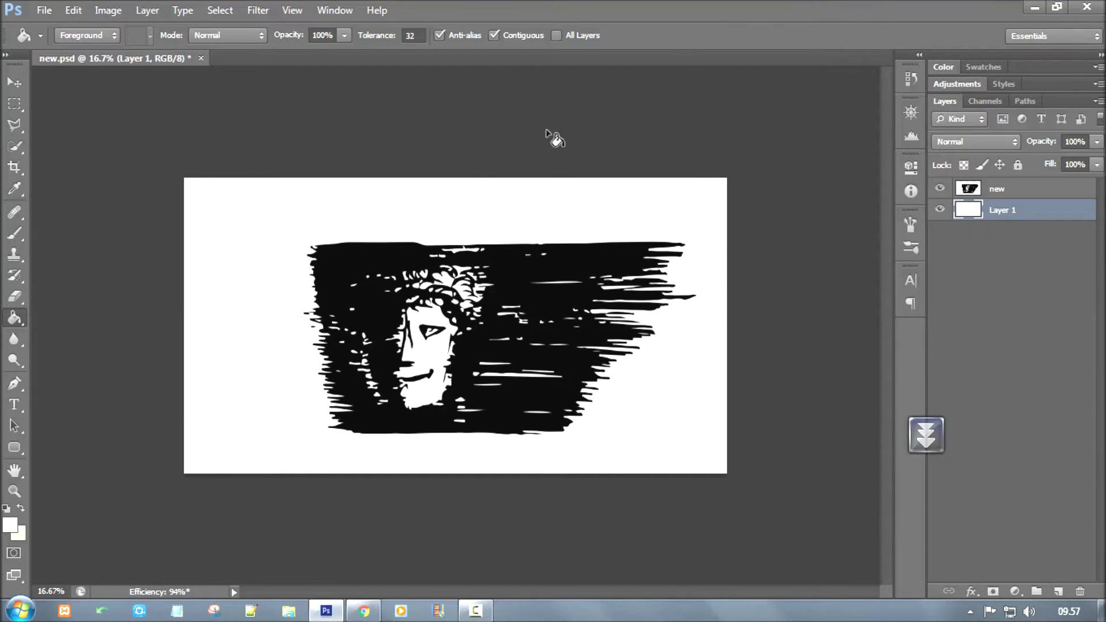
key("ctrl+plus")
- Add a new layer above Layer 1 and name it skin
key("ctrl+plus")
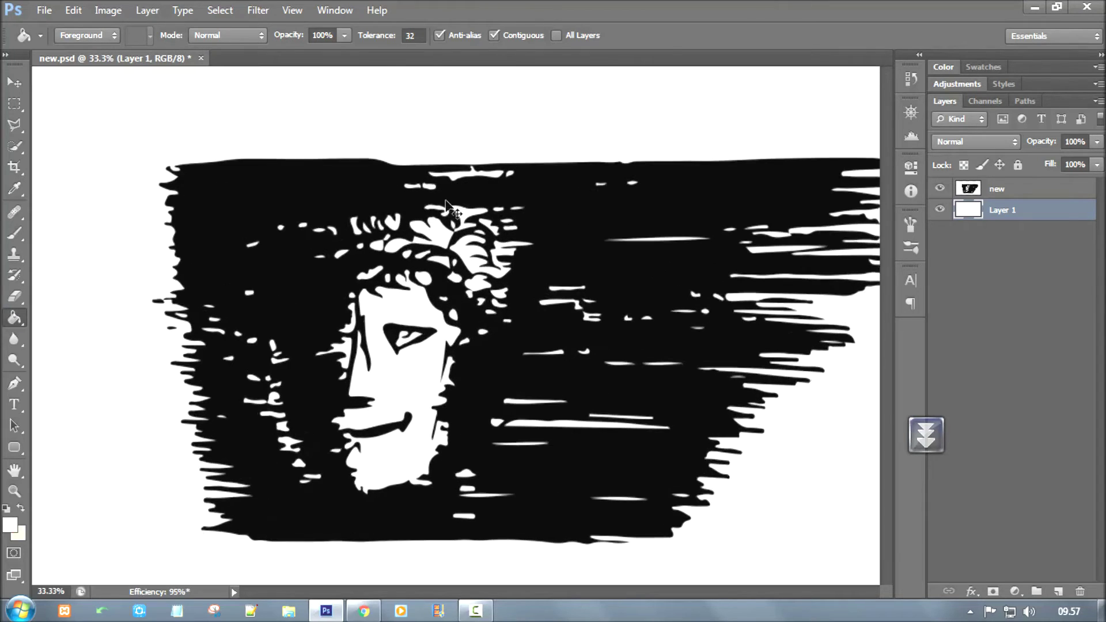
key("ctrl+plus")
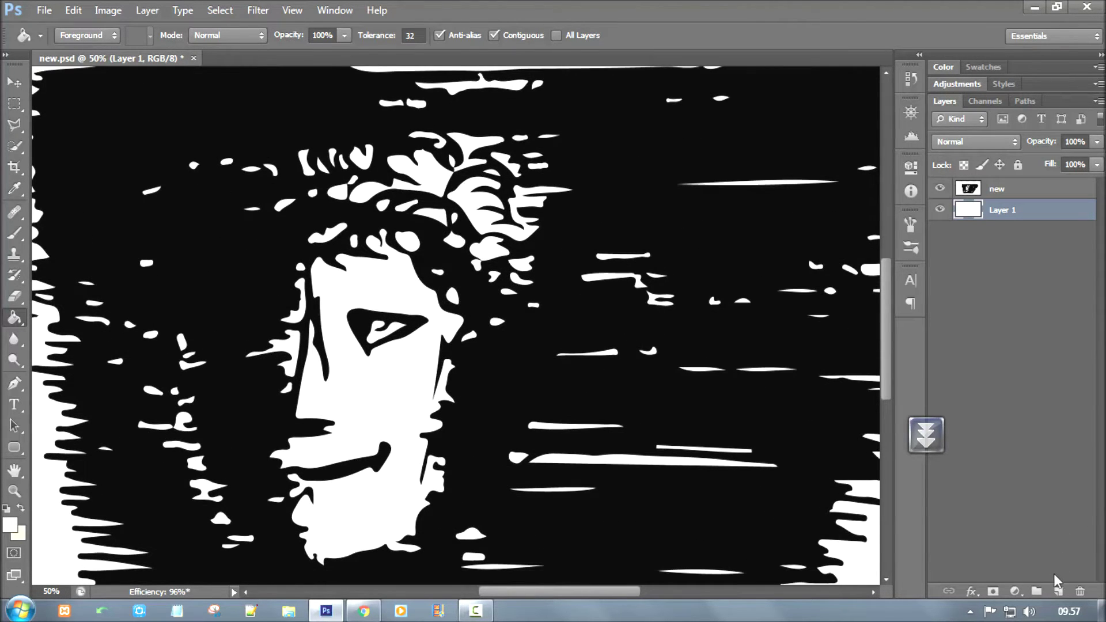
left_click(1058, 591)
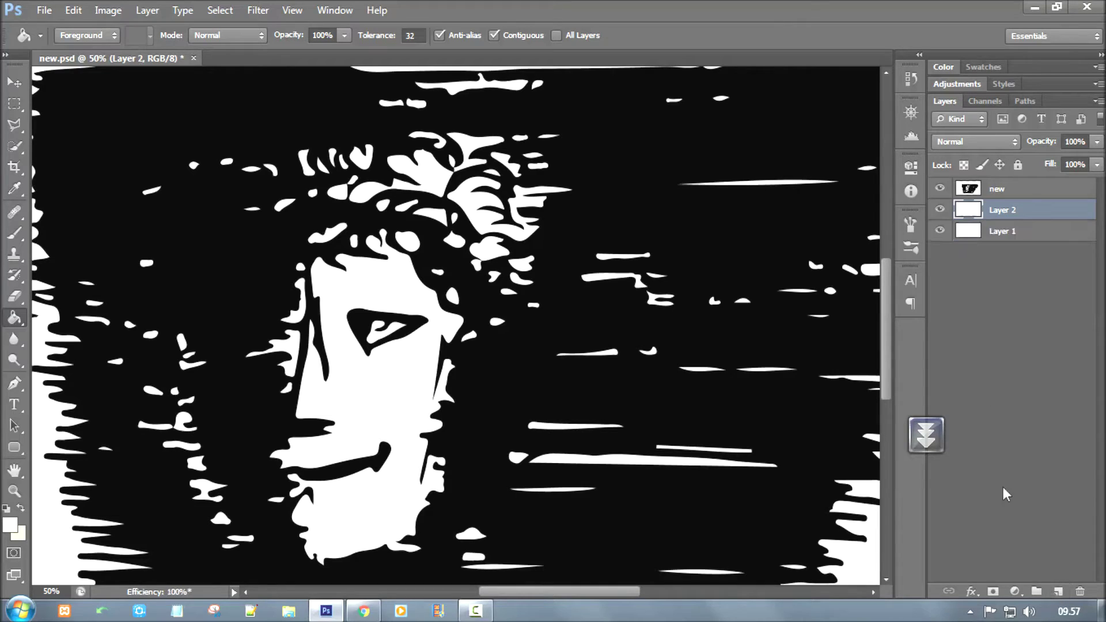
double_click(1007, 211)
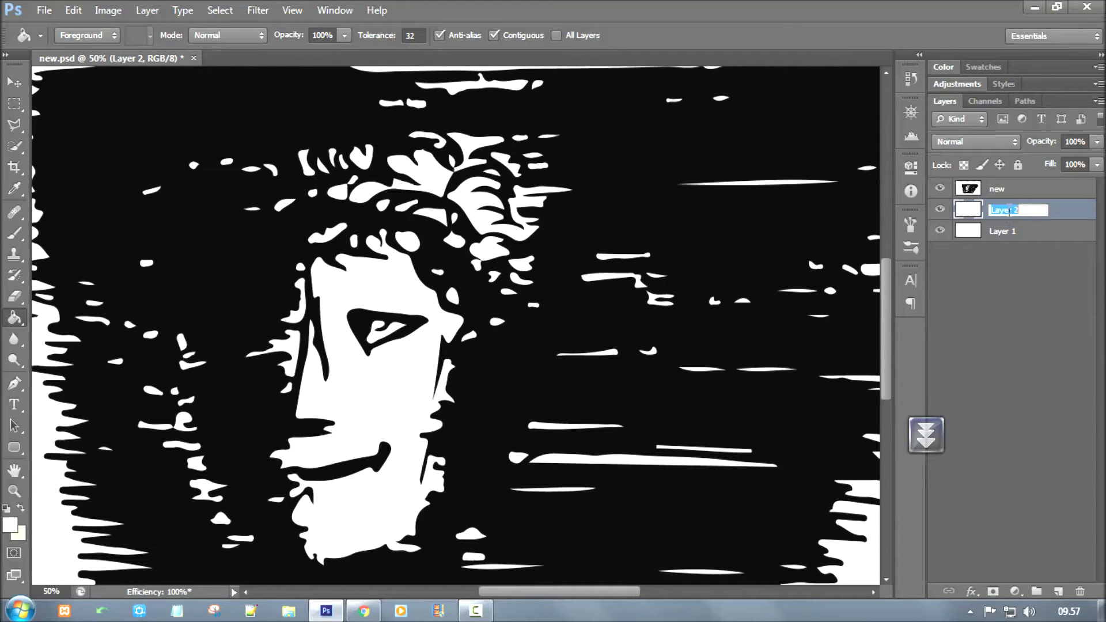
type("skin")
key("Return")
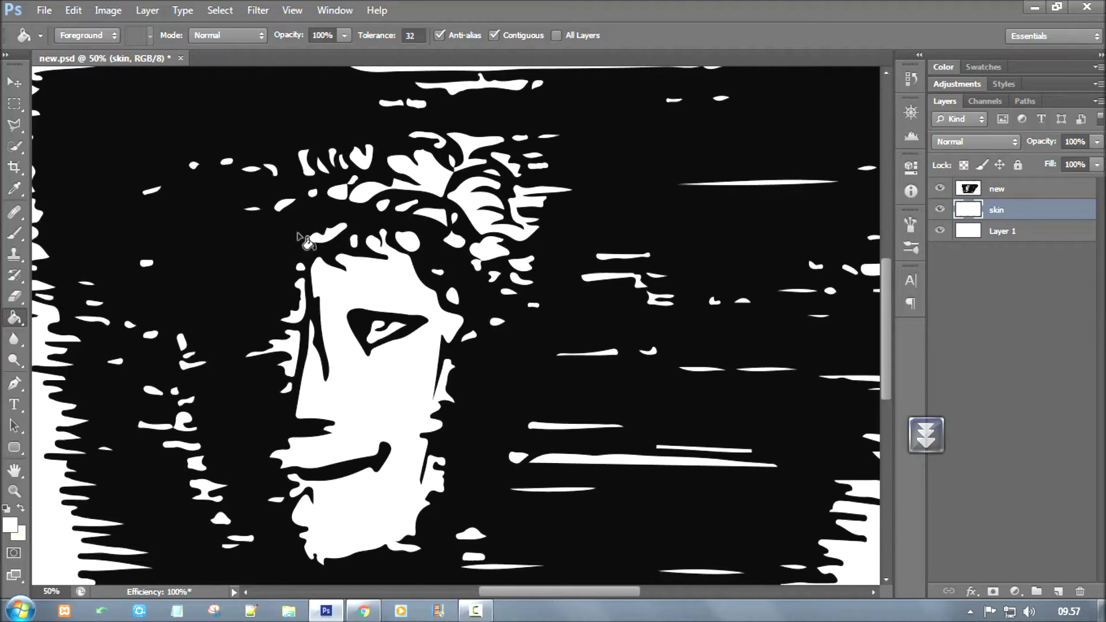
- Switch to the Brush Tool and bring up the foreground Color Picker
right_click(16, 319)
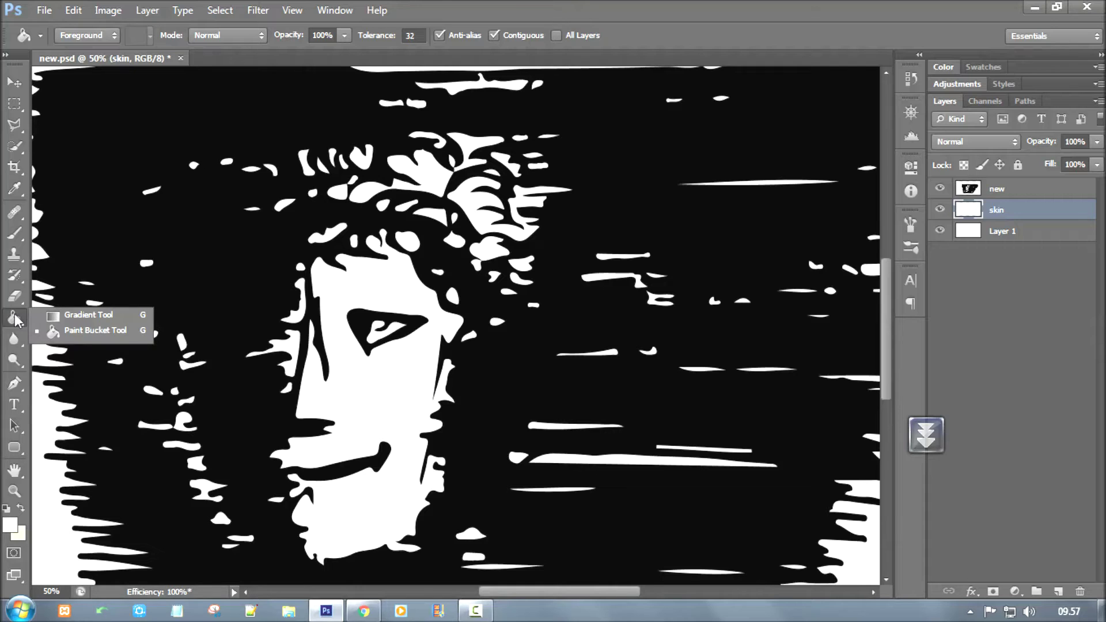
left_click(13, 234)
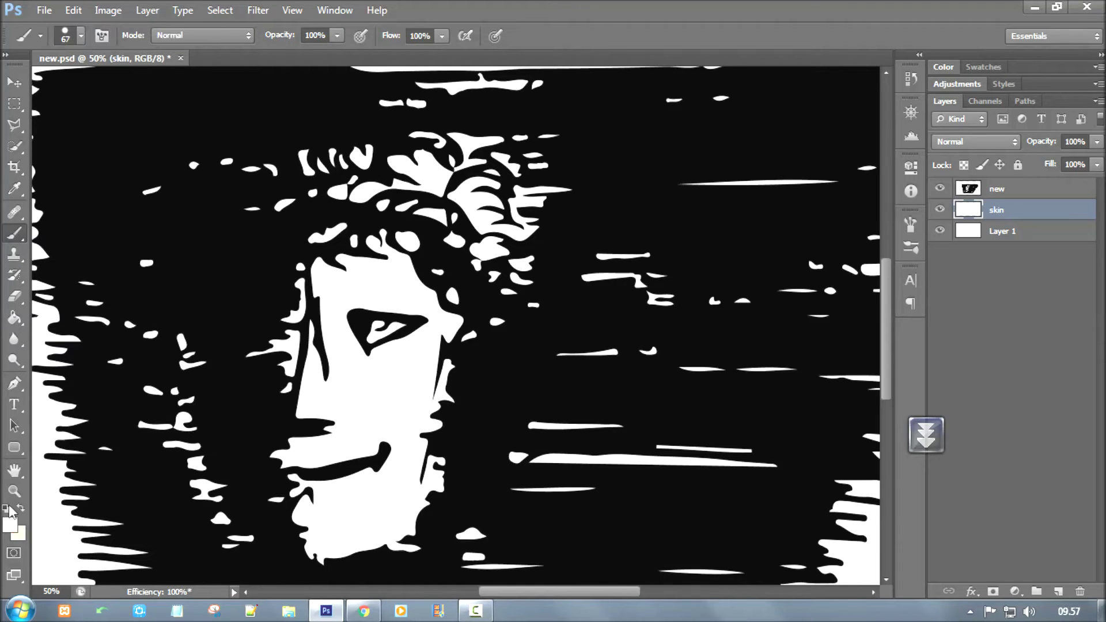
left_click(9, 526)
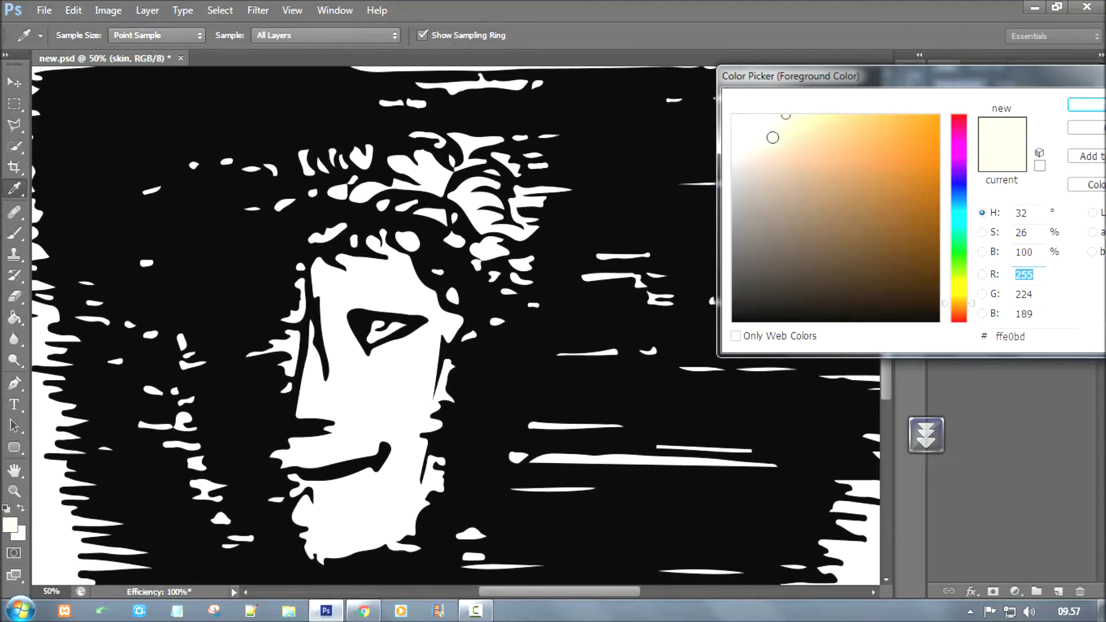
- Paint the face beige #e8bf90 on the skin layer, then add a new layer above
left_click_drag(800, 124, 810, 141)
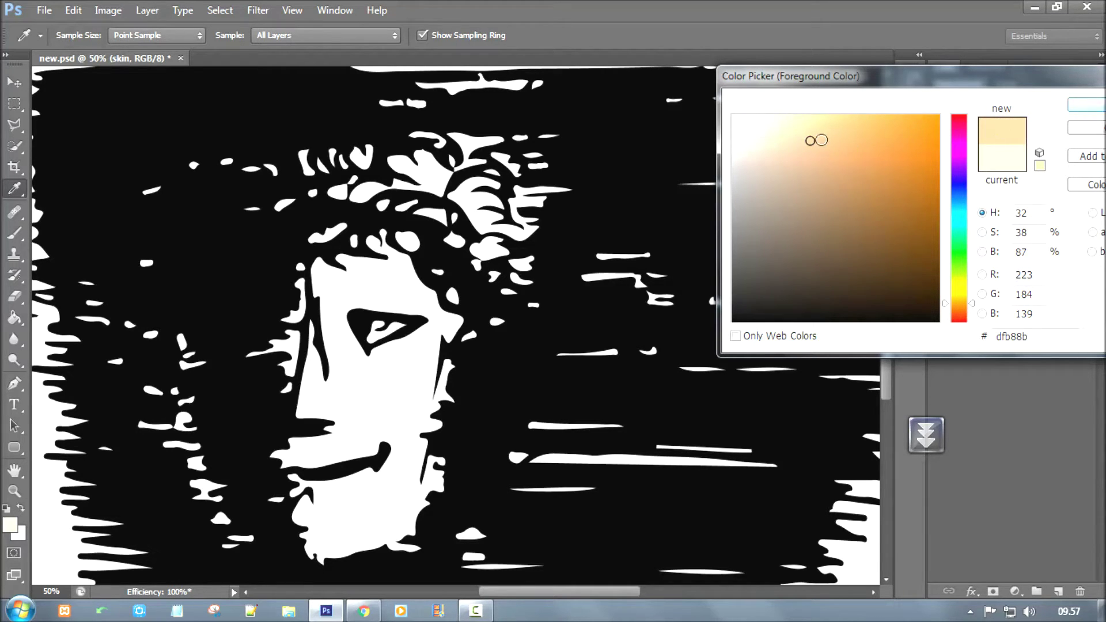
left_click(811, 134)
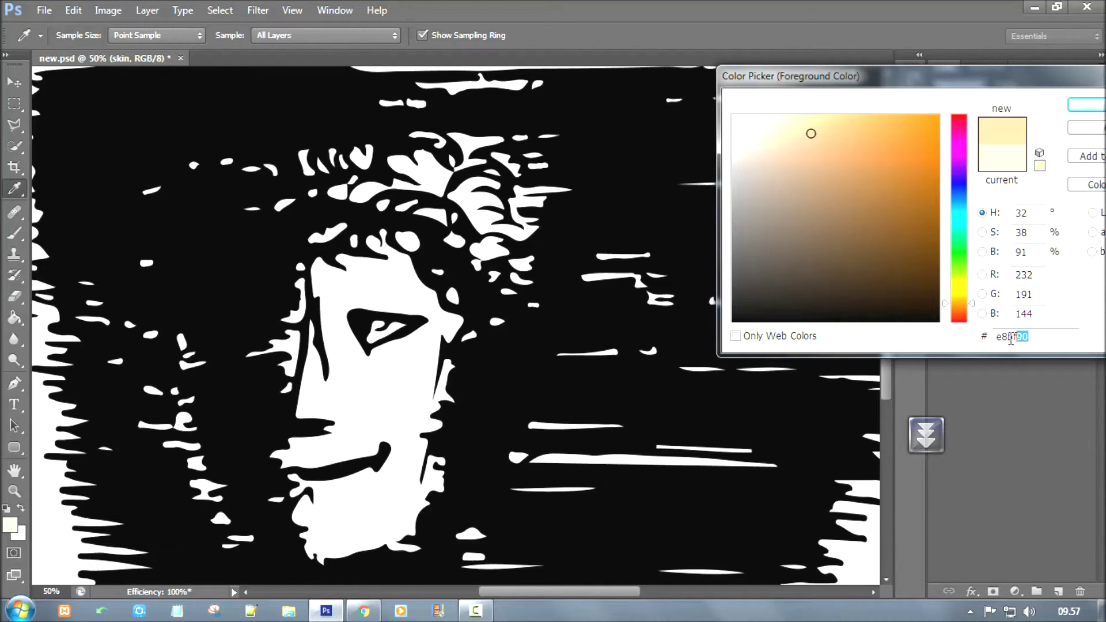
left_click_drag(1045, 337, 975, 337)
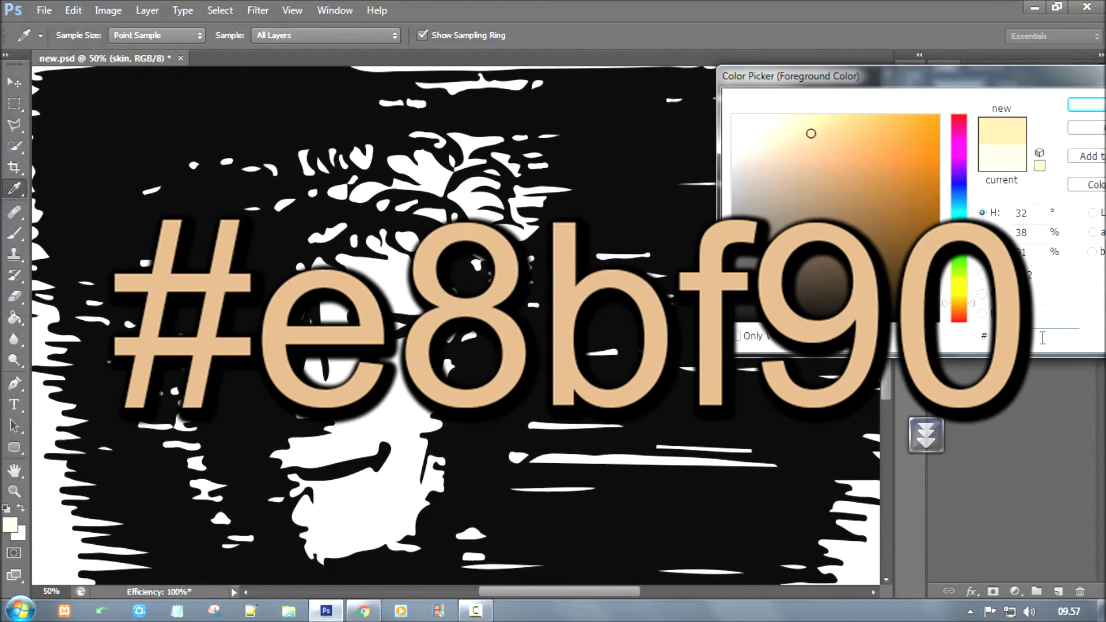
left_click(1084, 104)
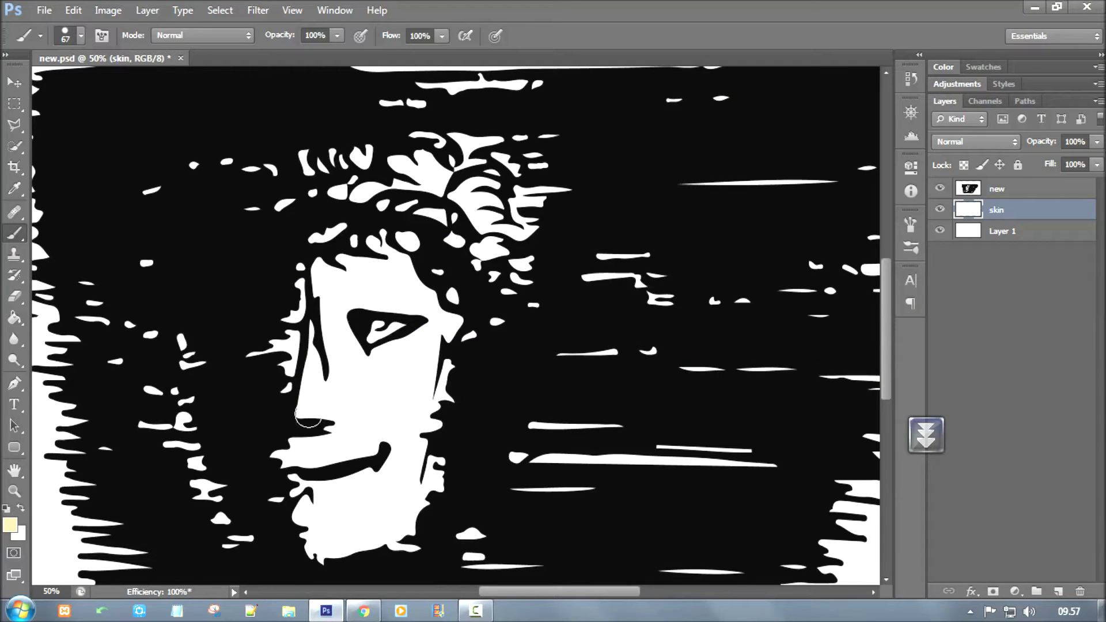
mouse_move(304, 410)
left_mouse_down()
mouse_move(388, 353)
mouse_move(395, 292)
mouse_move(317, 314)
mouse_move(299, 281)
left_mouse_up()
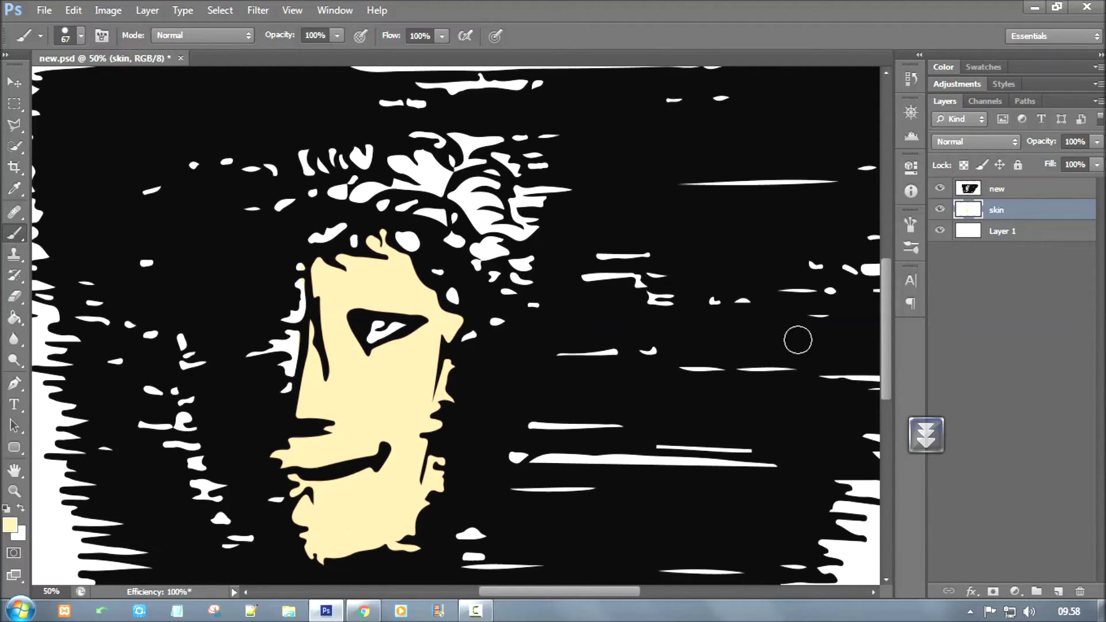
left_click(1057, 591)
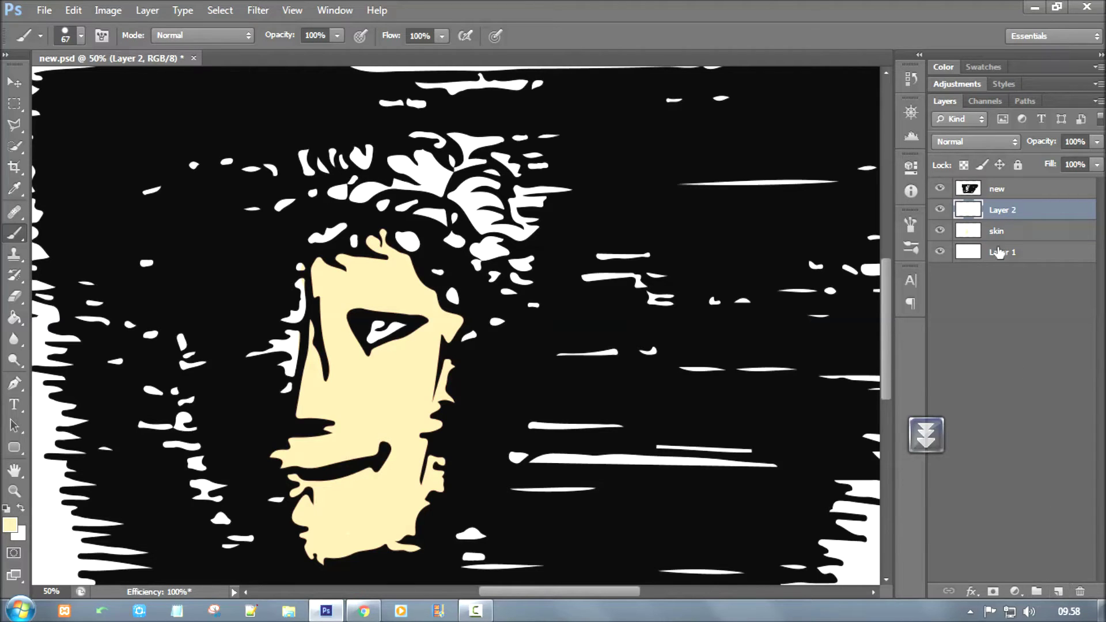
- Rename the new layer to hair
double_click(998, 210)
type("hair")
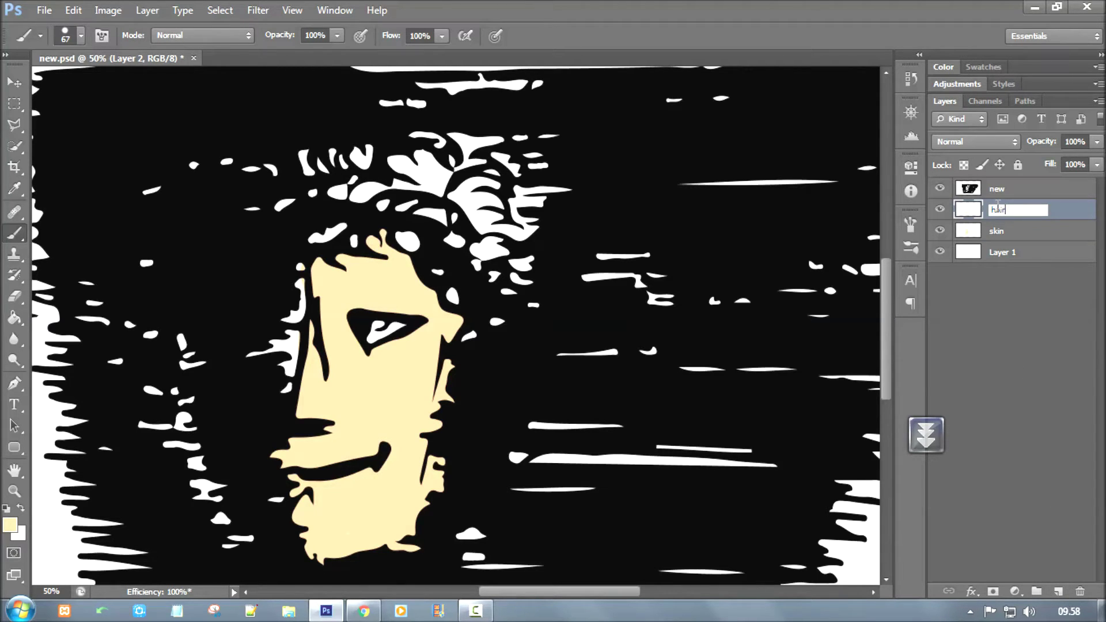
key("Return")
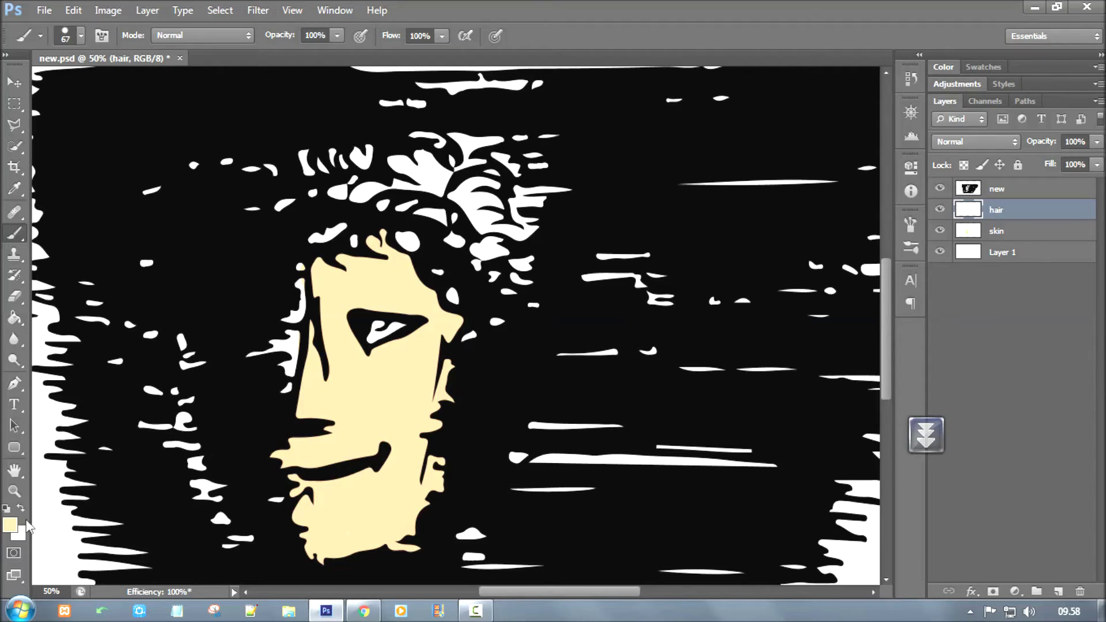
- Brush the hair strands grey #686868, then zoom out to see the whole illustration
left_click(21, 508)
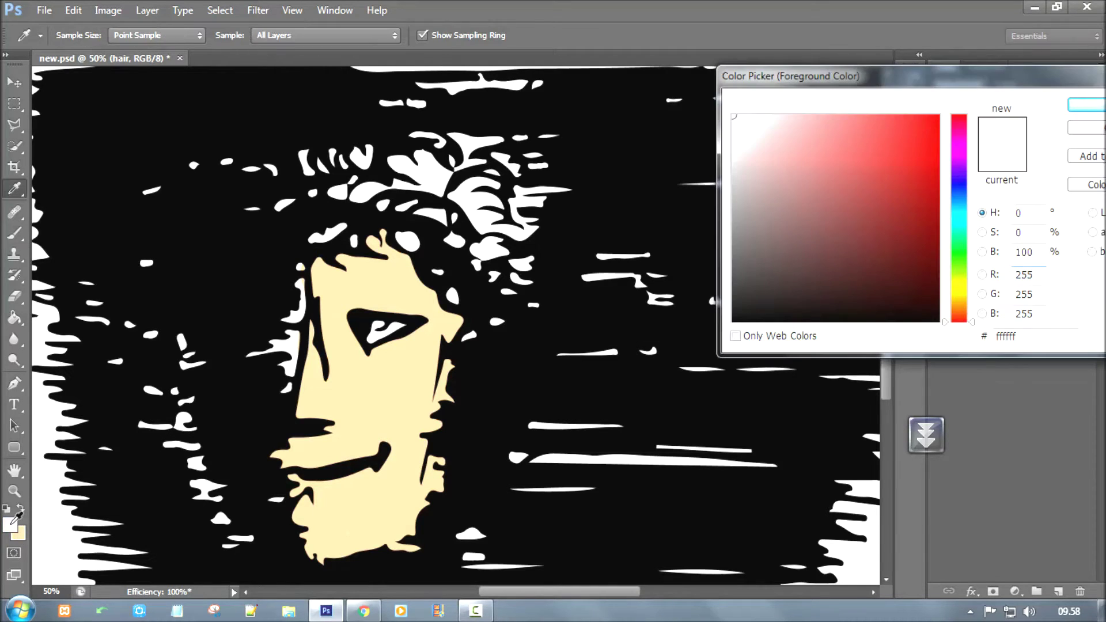
left_click(712, 335)
left_click_drag(713, 334, 703, 238)
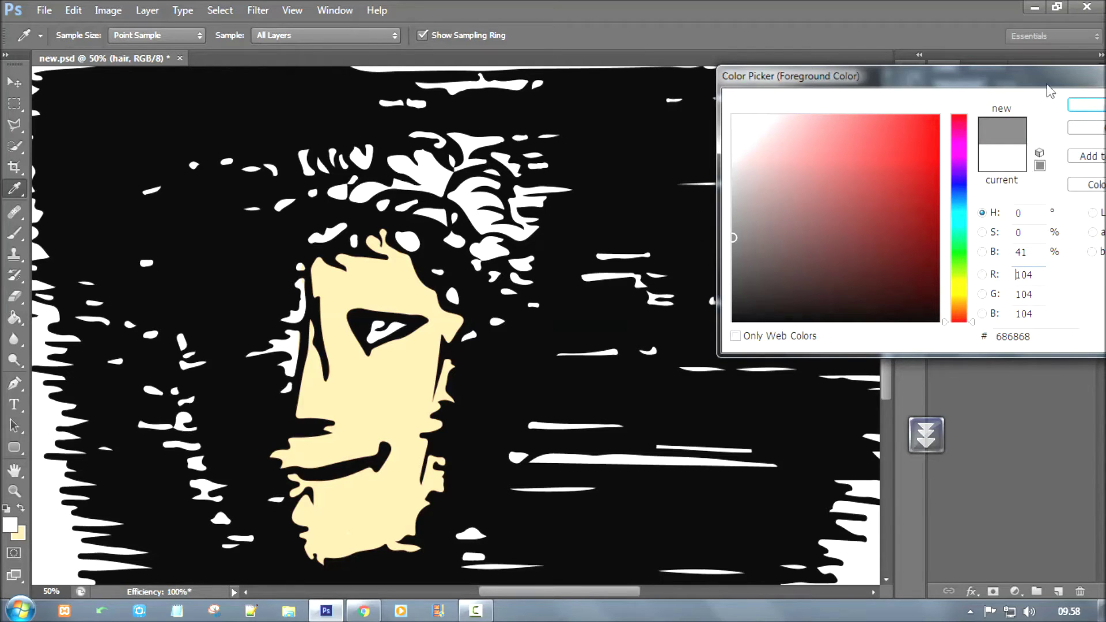
left_click(1093, 104)
key("b")
scroll(803, 321, "up", 5)
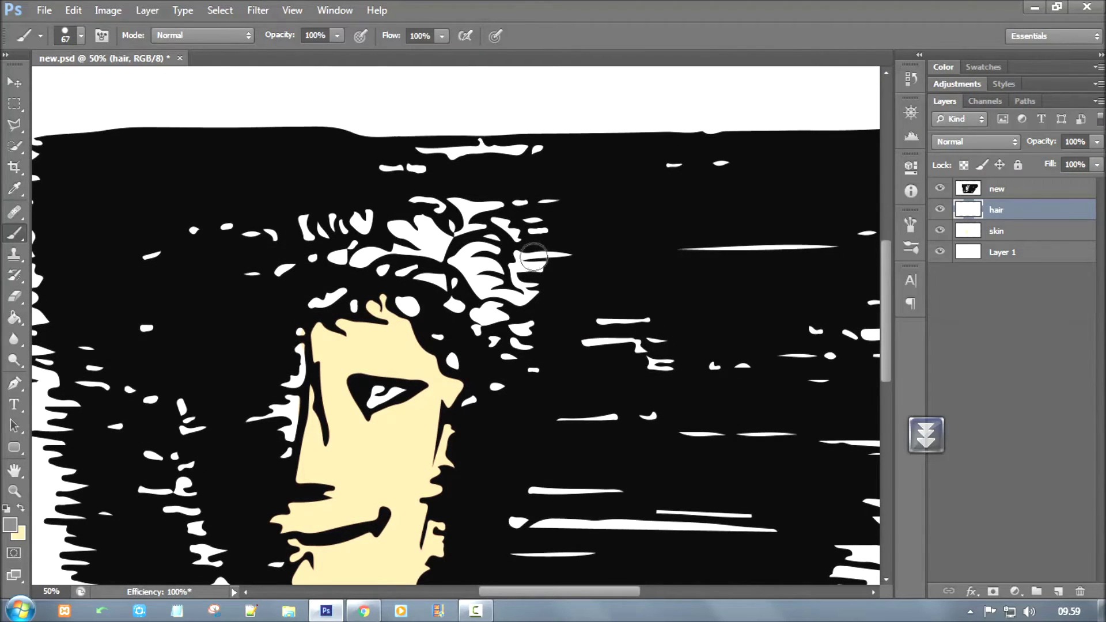
mouse_move(461, 287)
left_mouse_down()
mouse_move(425, 301)
mouse_move(494, 338)
mouse_move(279, 267)
left_mouse_up()
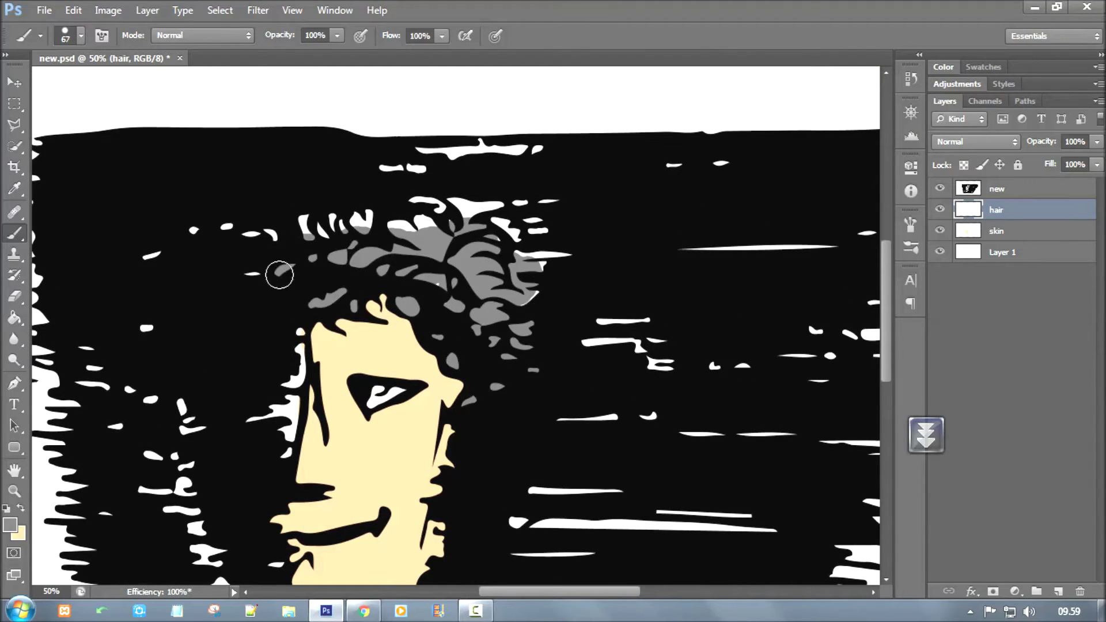
scroll(288, 276, "down", 2)
scroll(298, 283, "down", 3)
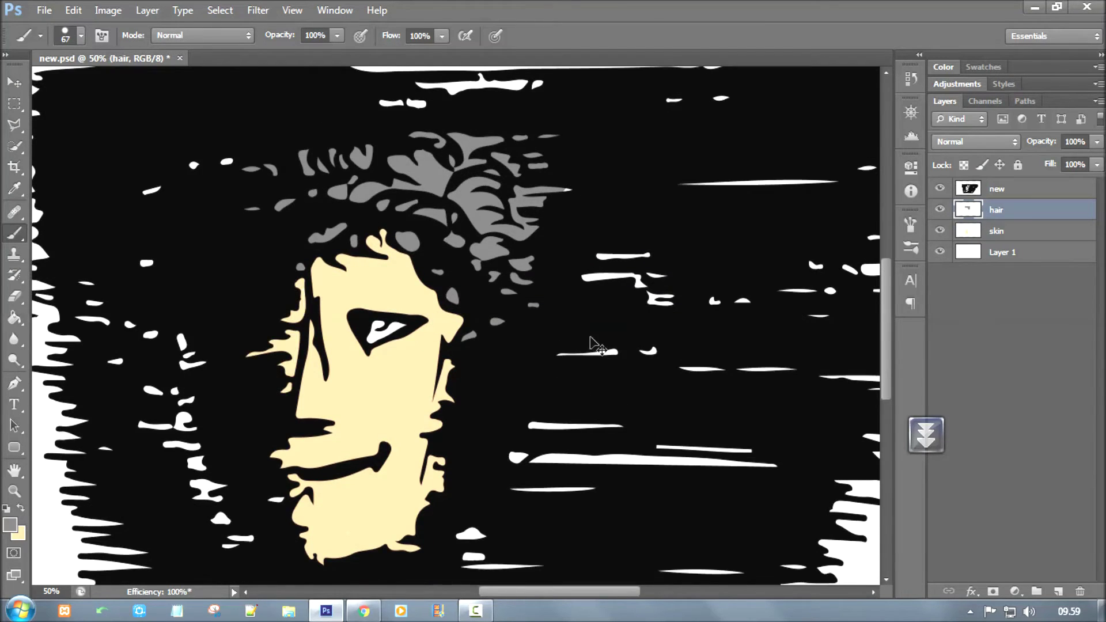
key("ctrl+minus")
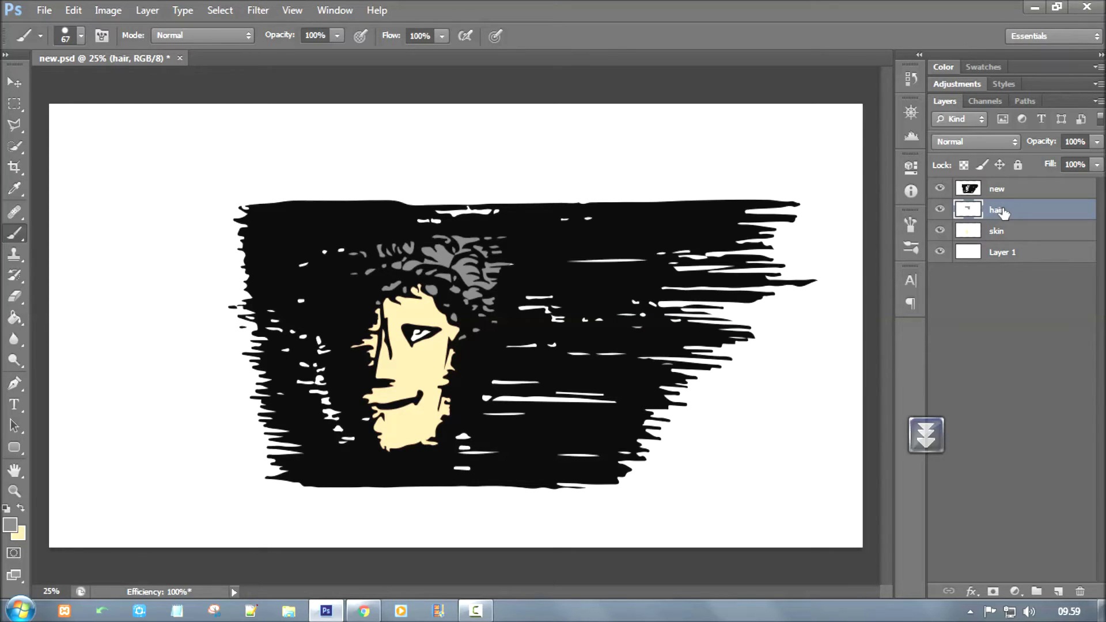
- Add a black-to-white Gradient Fill layer above Layer 1
left_click(1015, 592)
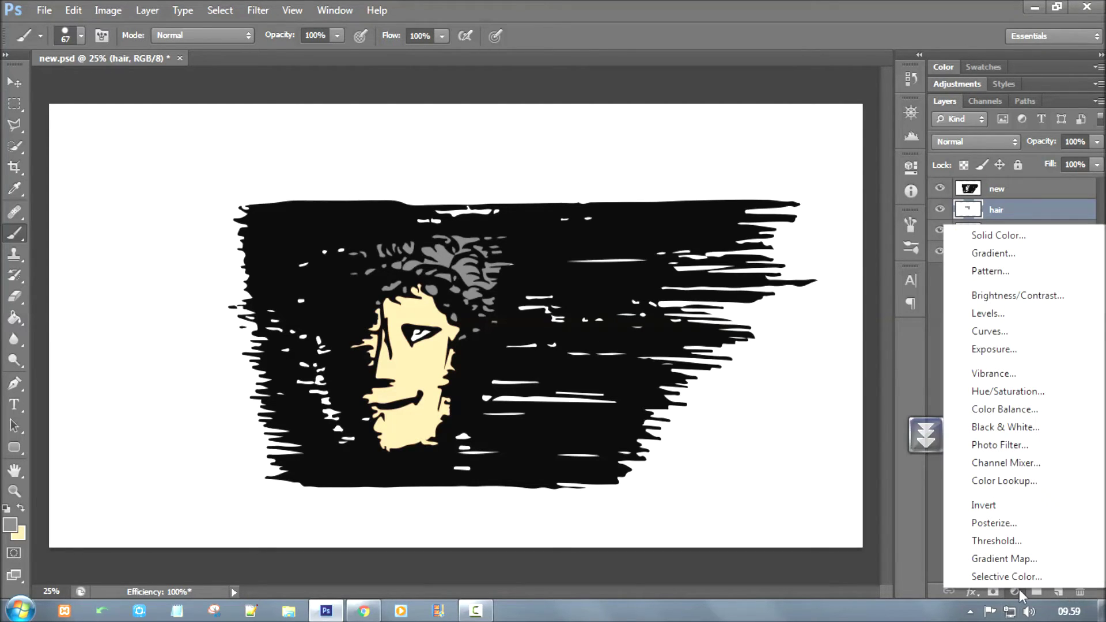
key("Escape")
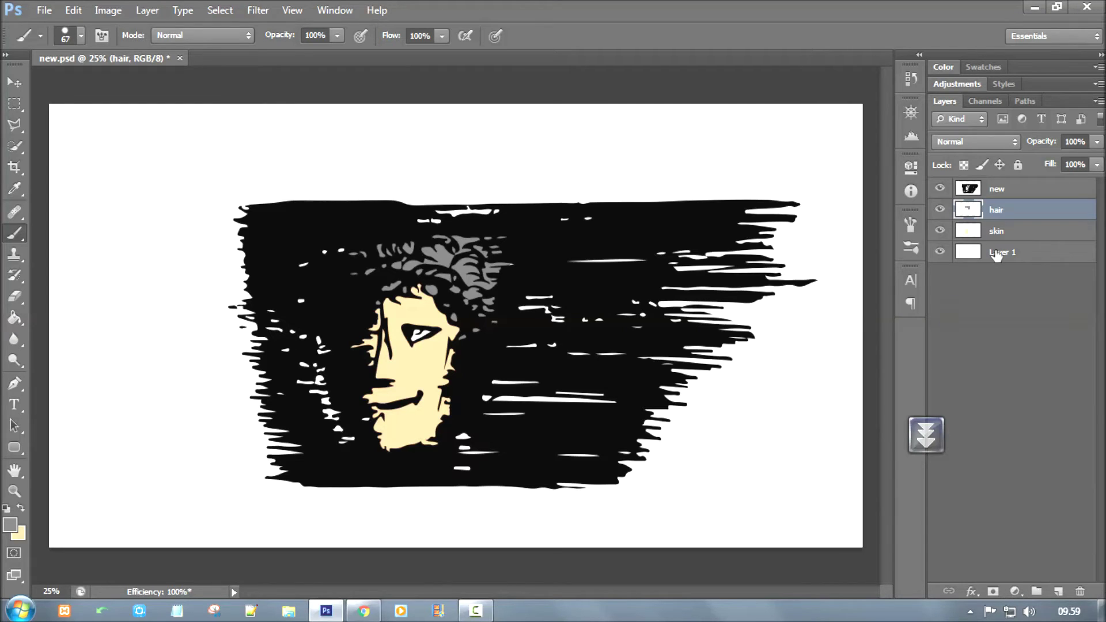
left_click(996, 252)
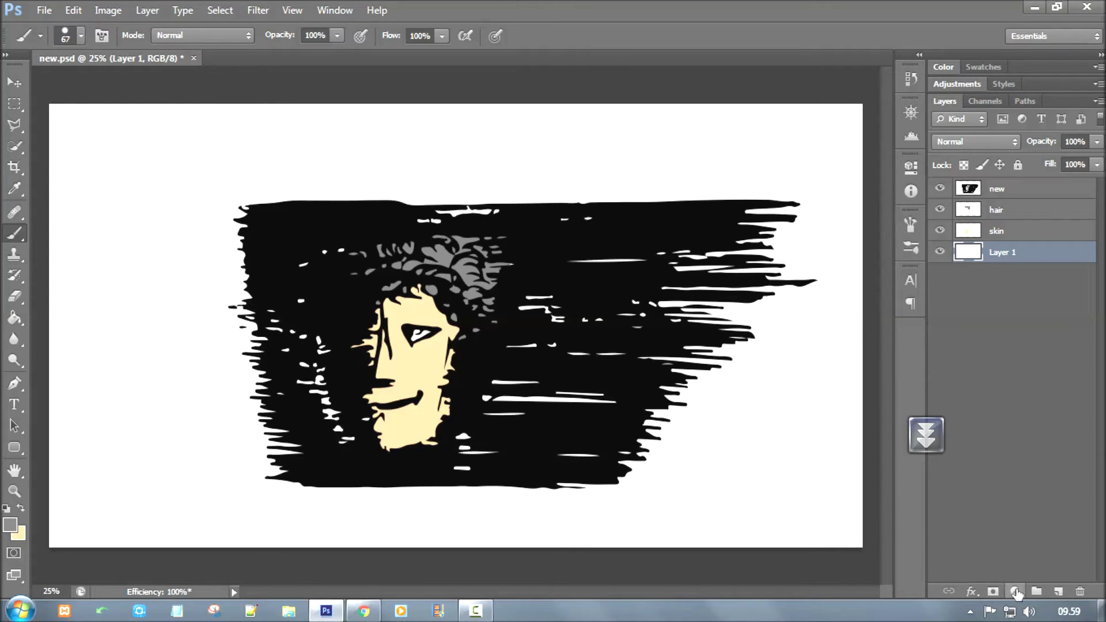
left_click(1016, 592)
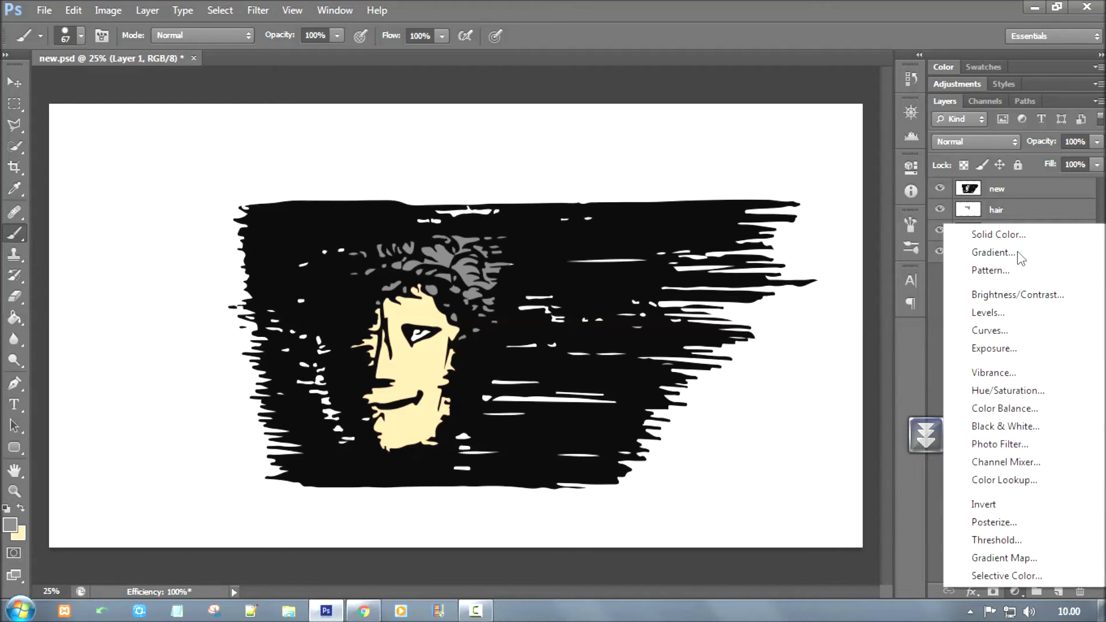
left_click(1003, 252)
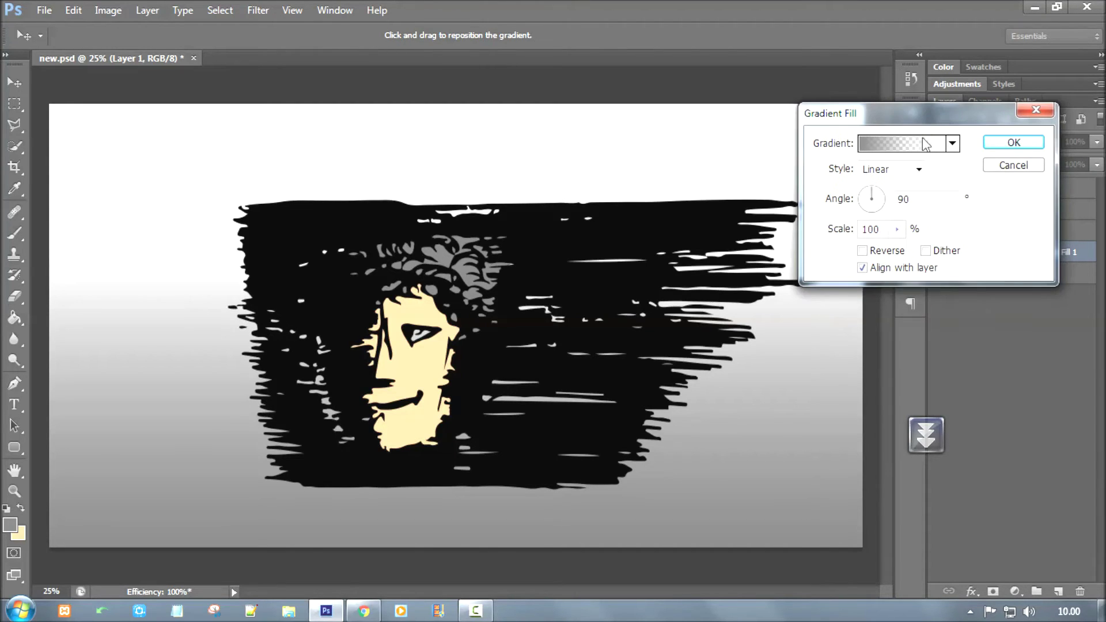
left_click(952, 144)
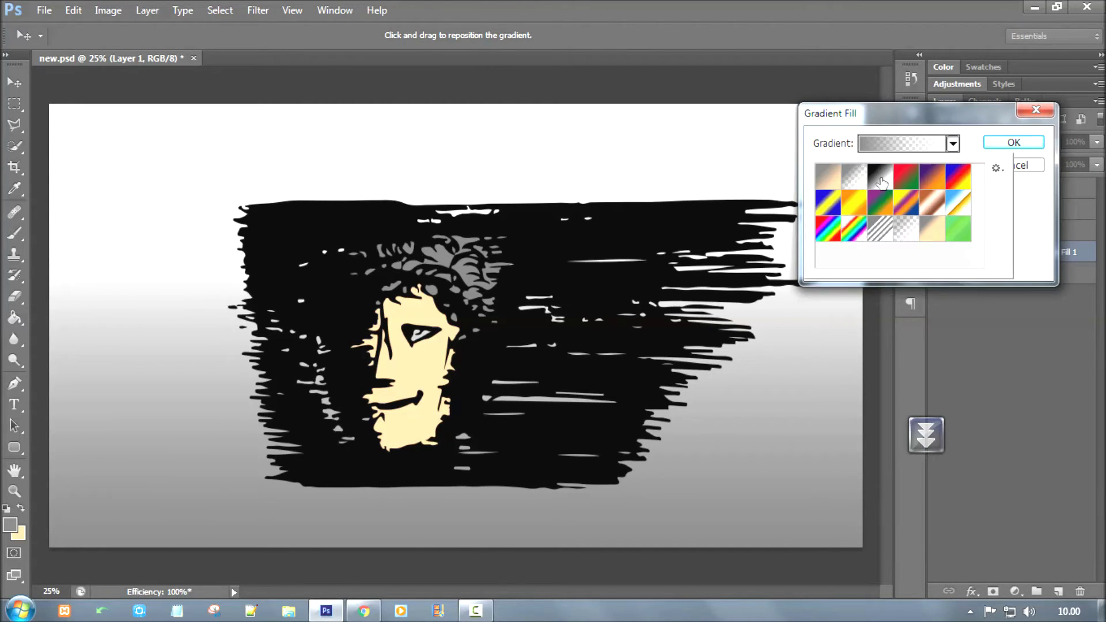
left_click(878, 180)
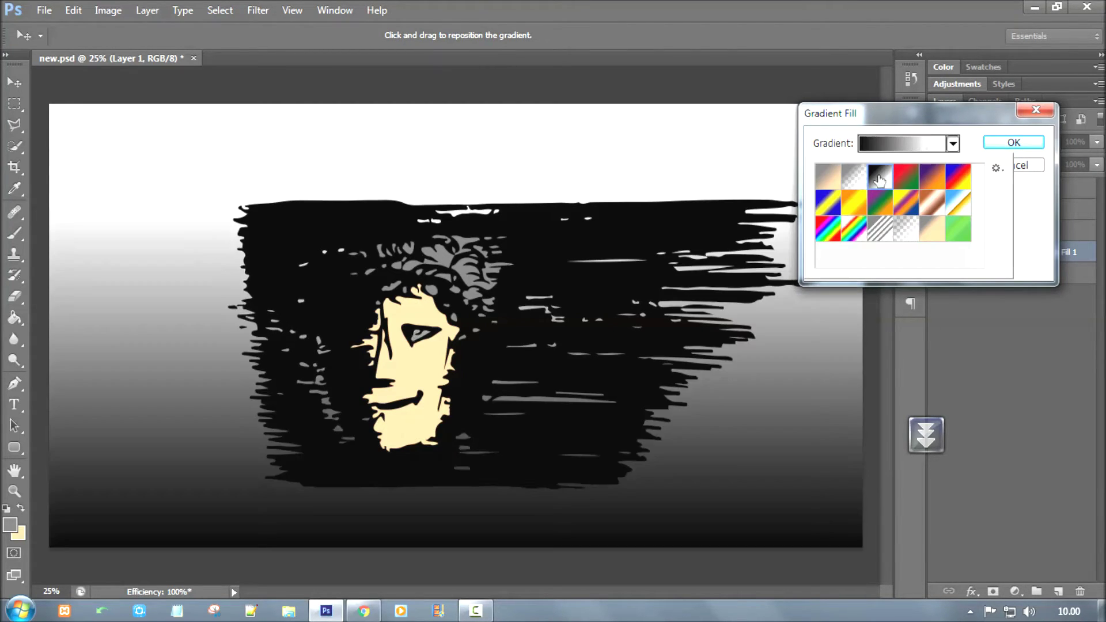
left_click(1003, 147)
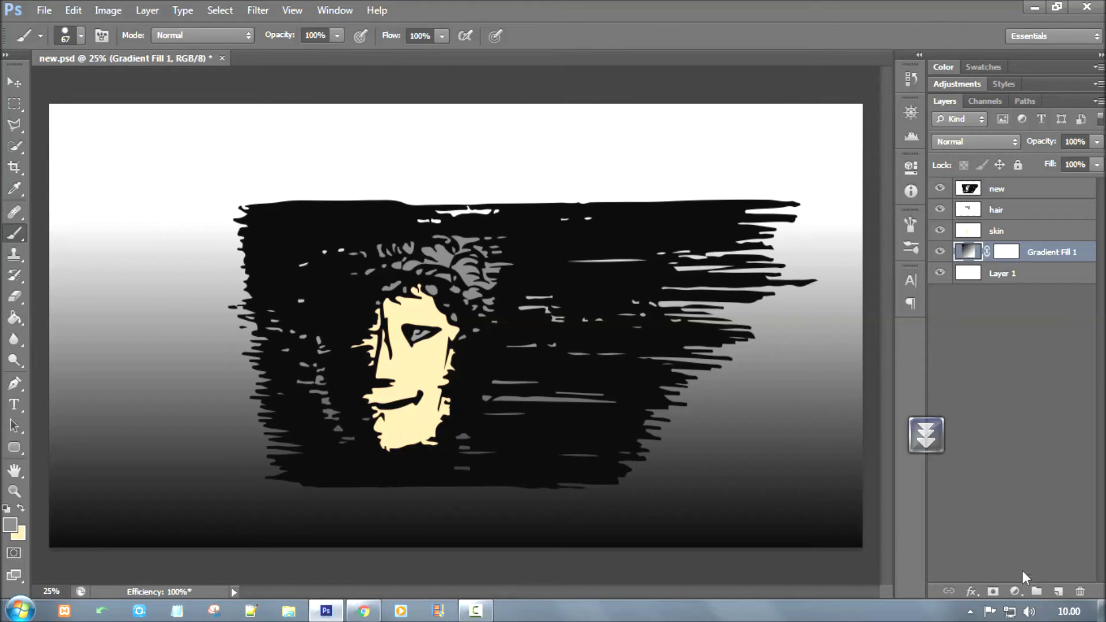
- Make the gradient fill Radial and Reversed with its scale enlarged to 238%
double_click(978, 255)
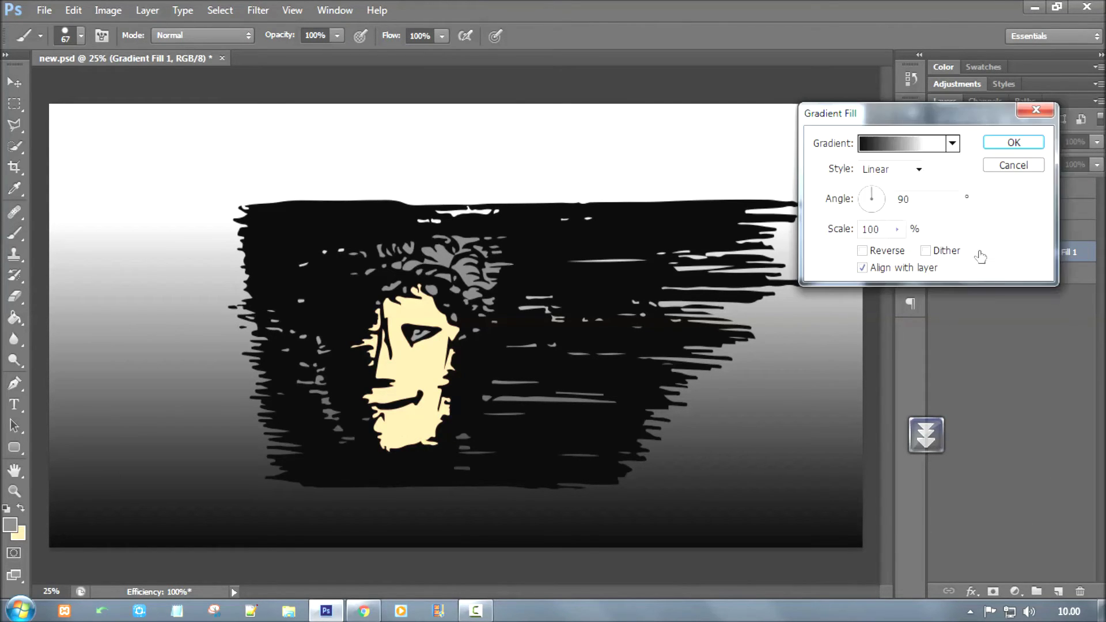
left_click_drag(899, 113, 905, 75)
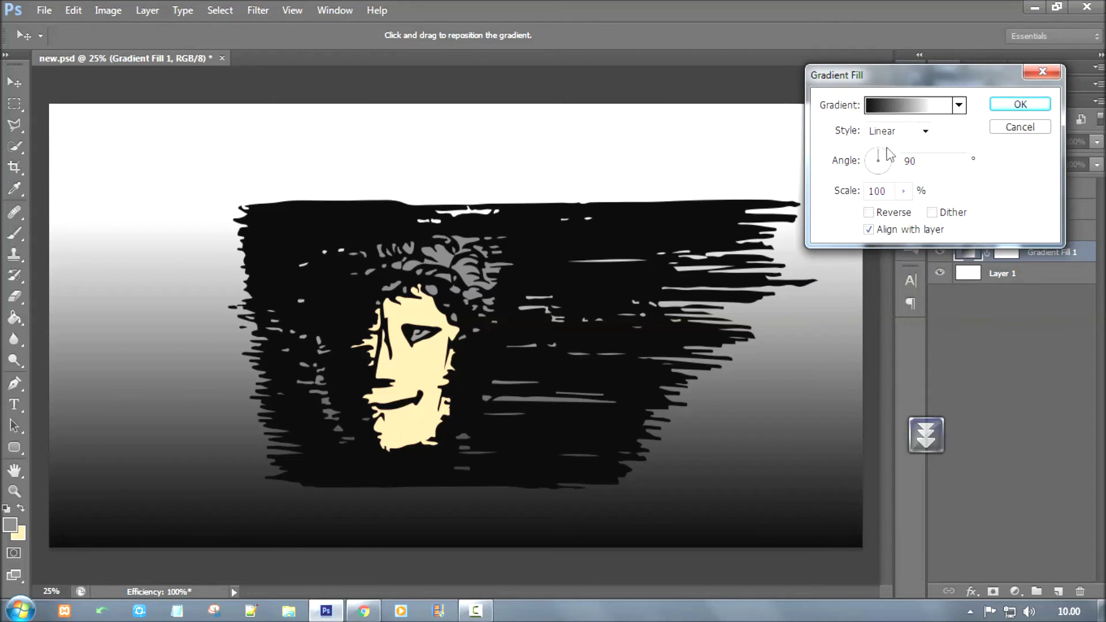
left_click(920, 132)
left_click(884, 158)
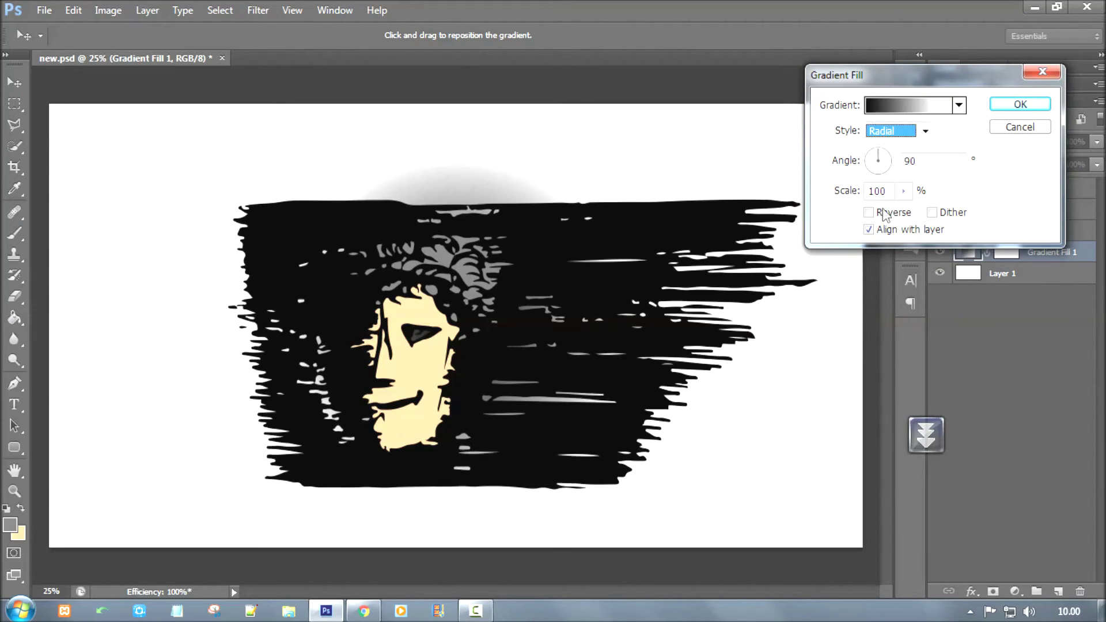
left_click(869, 213)
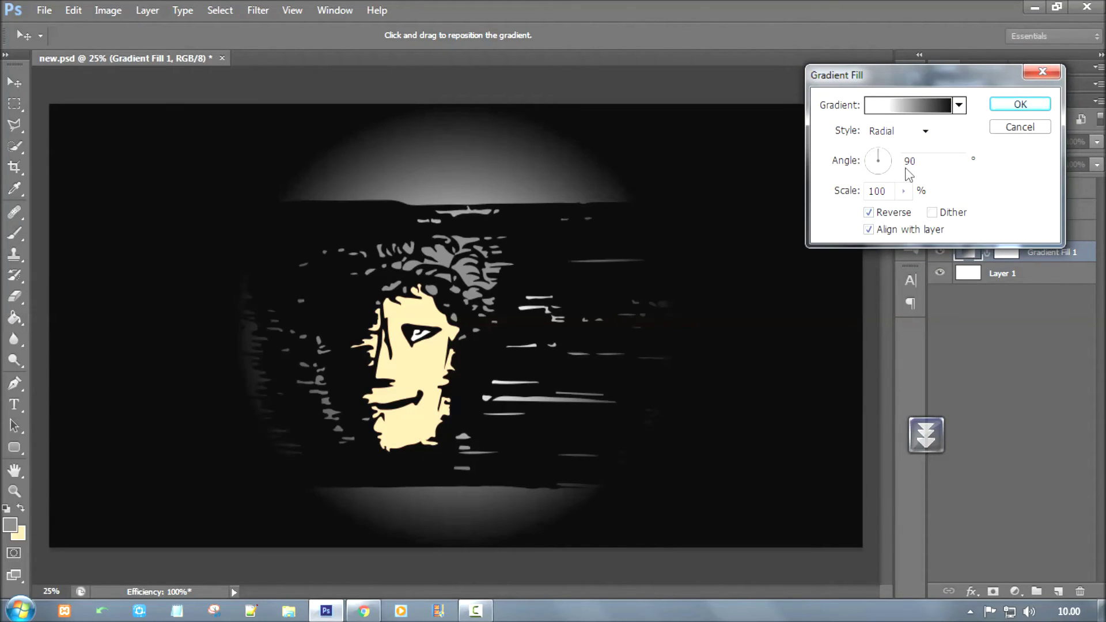
left_click(904, 192)
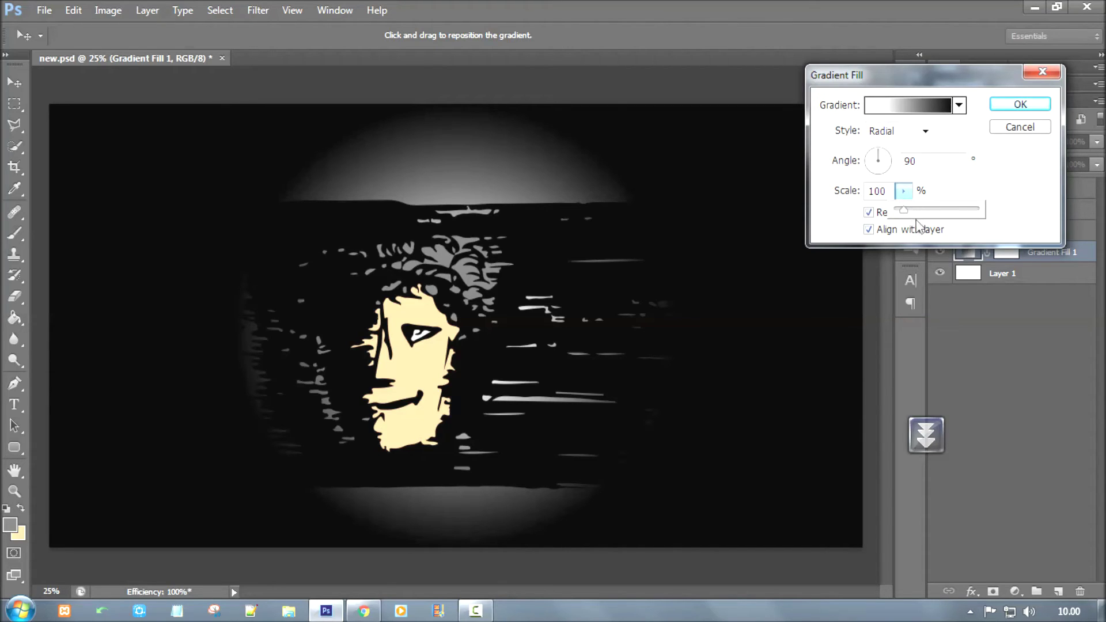
mouse_move(908, 216)
left_mouse_down()
mouse_move(932, 223)
mouse_move(918, 214)
left_mouse_up()
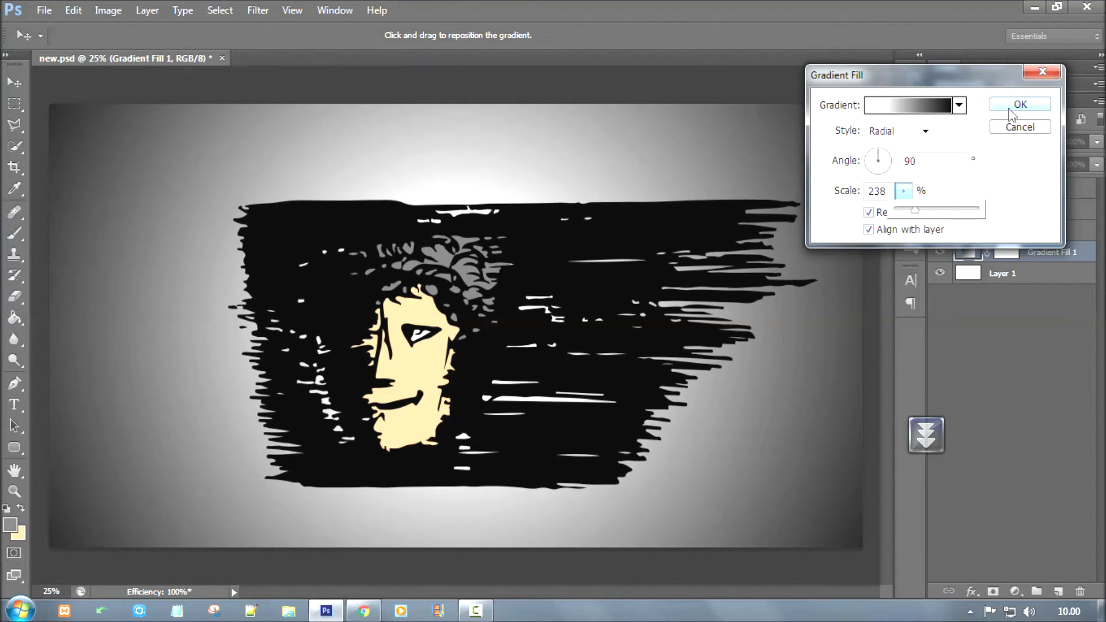
left_click(1013, 112)
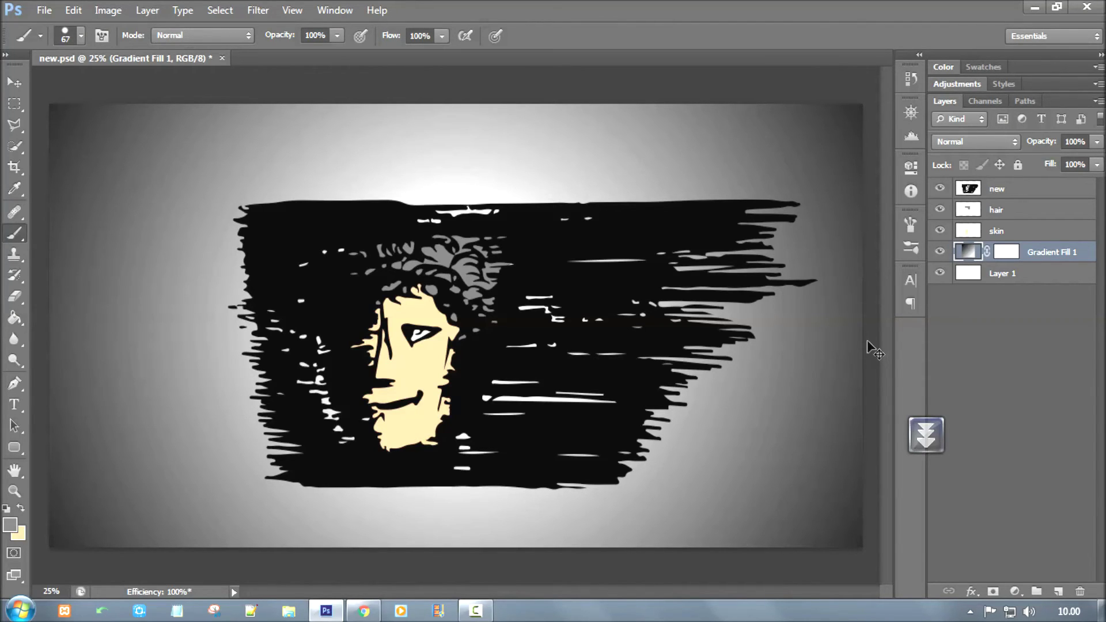
- Save the illustration as new.png in PNG format, then re-save the layered new.psd
key("ctrl+minus")
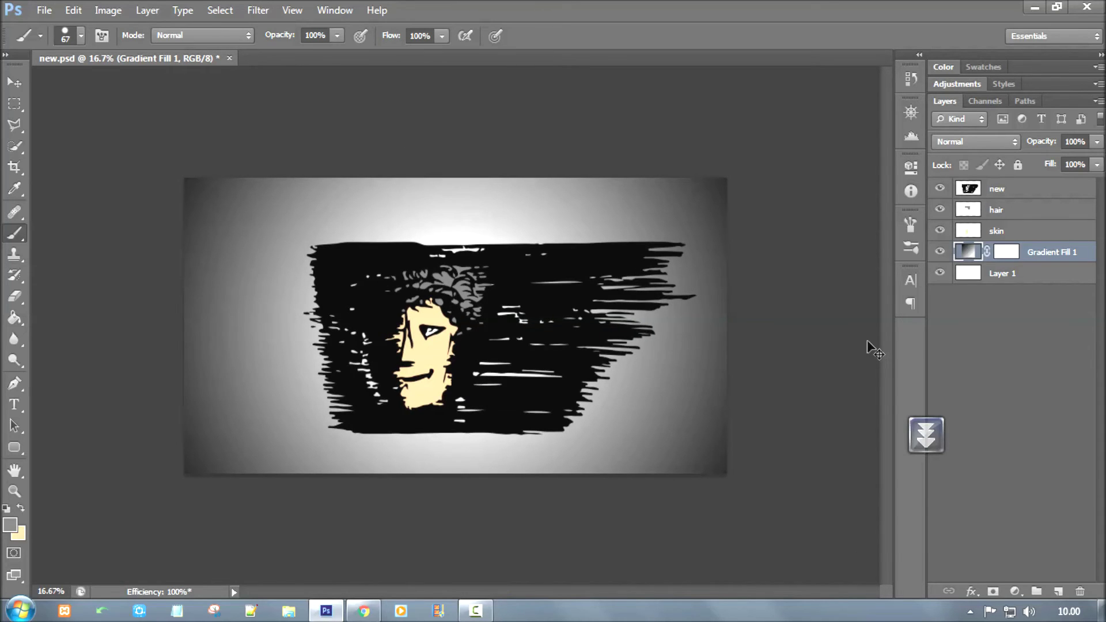
key("ctrl+plus")
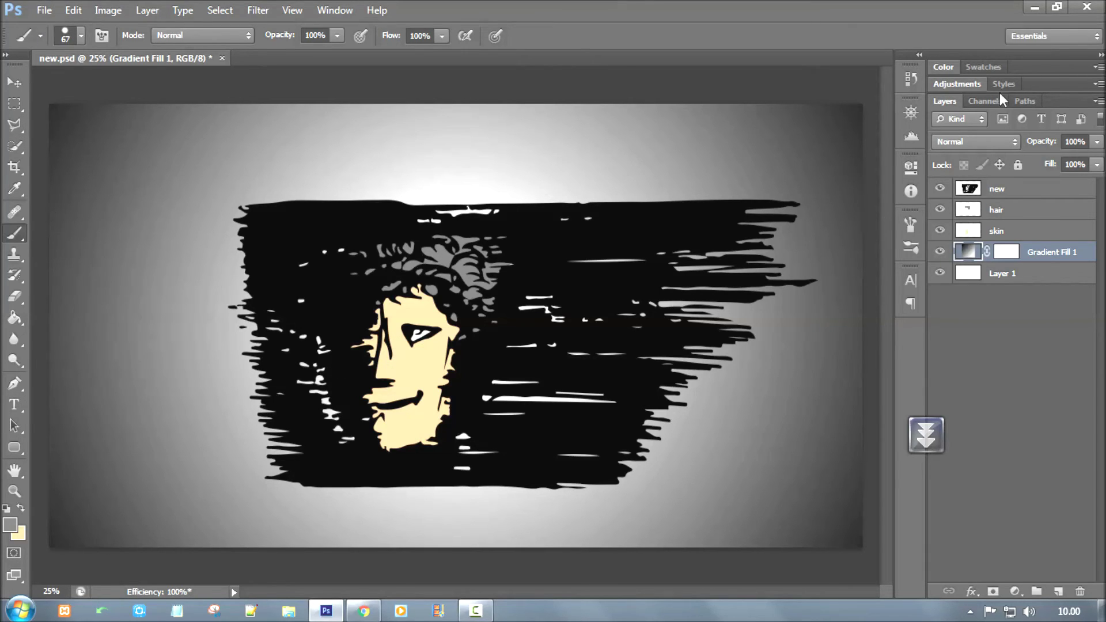
key("ctrl+minus")
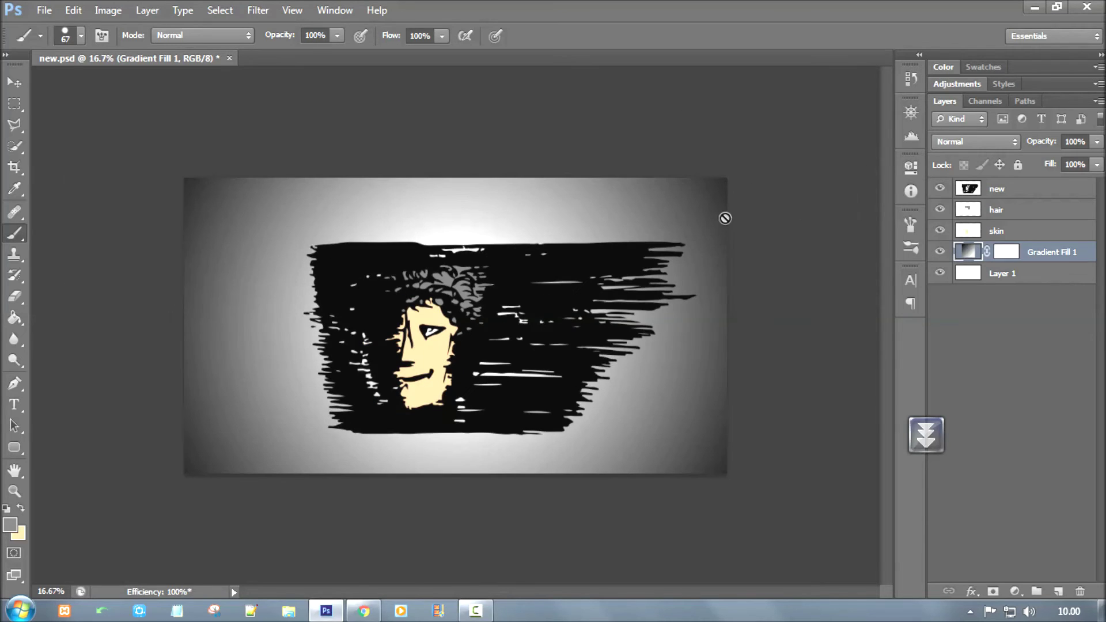
left_click(44, 10)
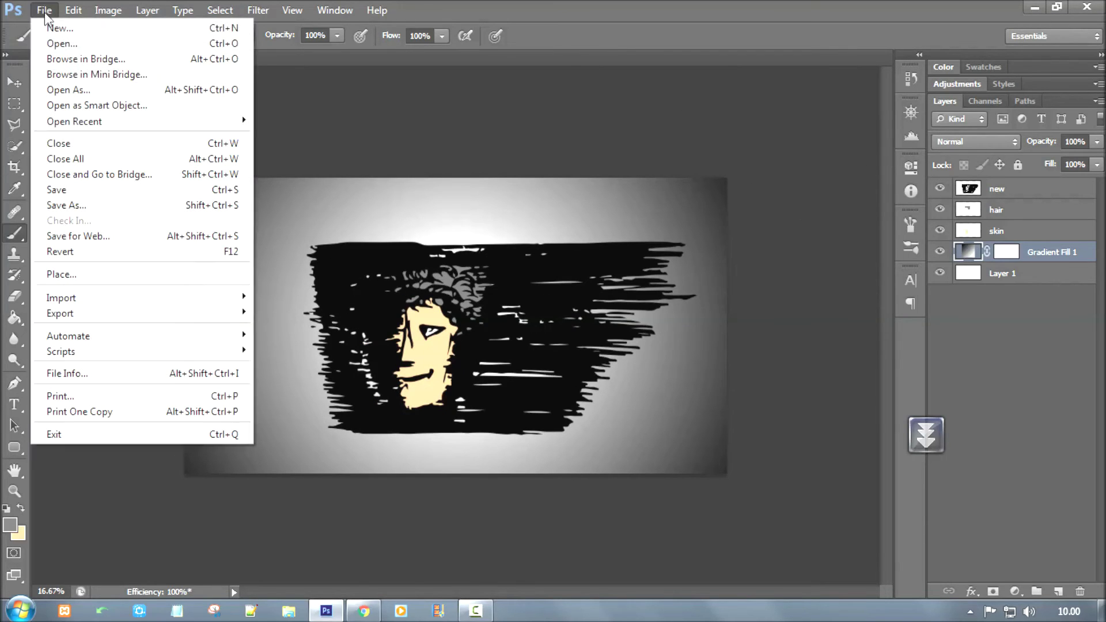
left_click(68, 206)
left_click(567, 344)
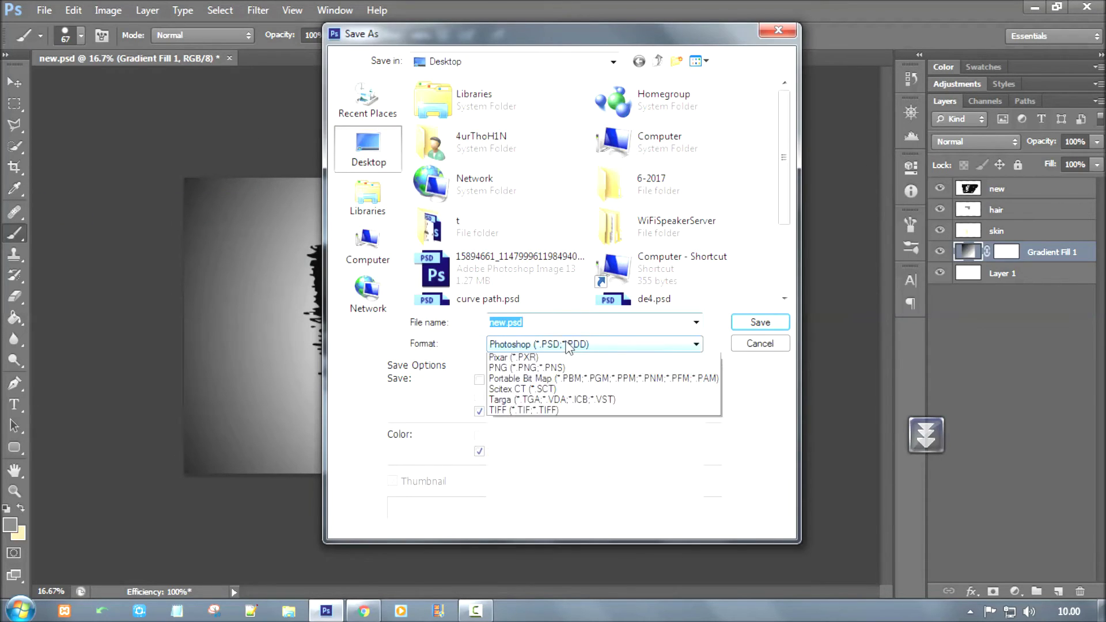
left_click(525, 531)
left_click(767, 323)
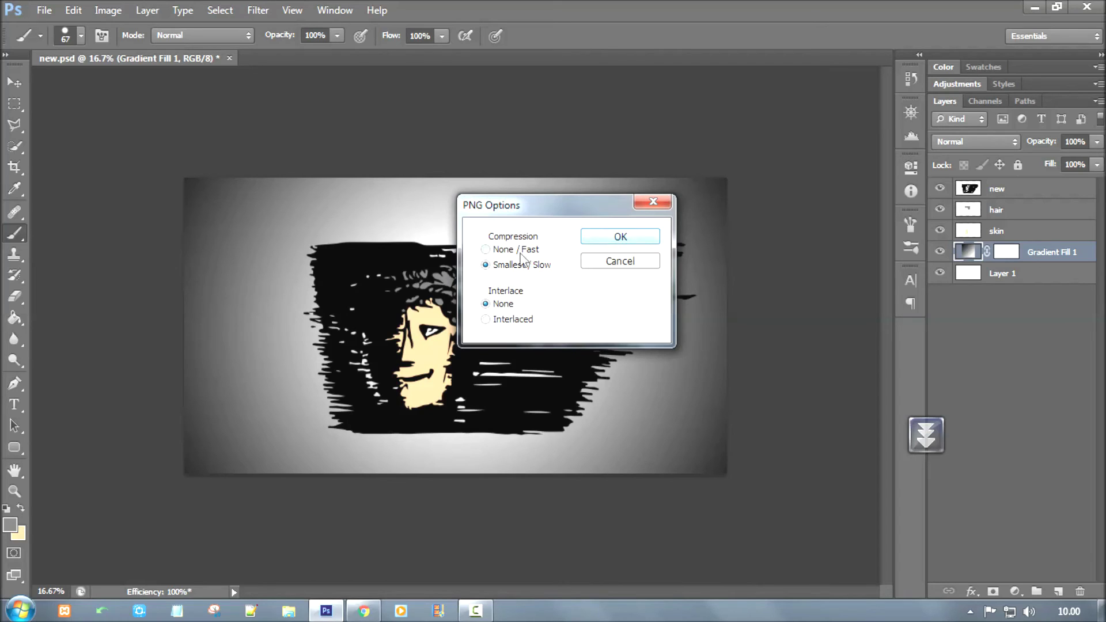
left_click(585, 239)
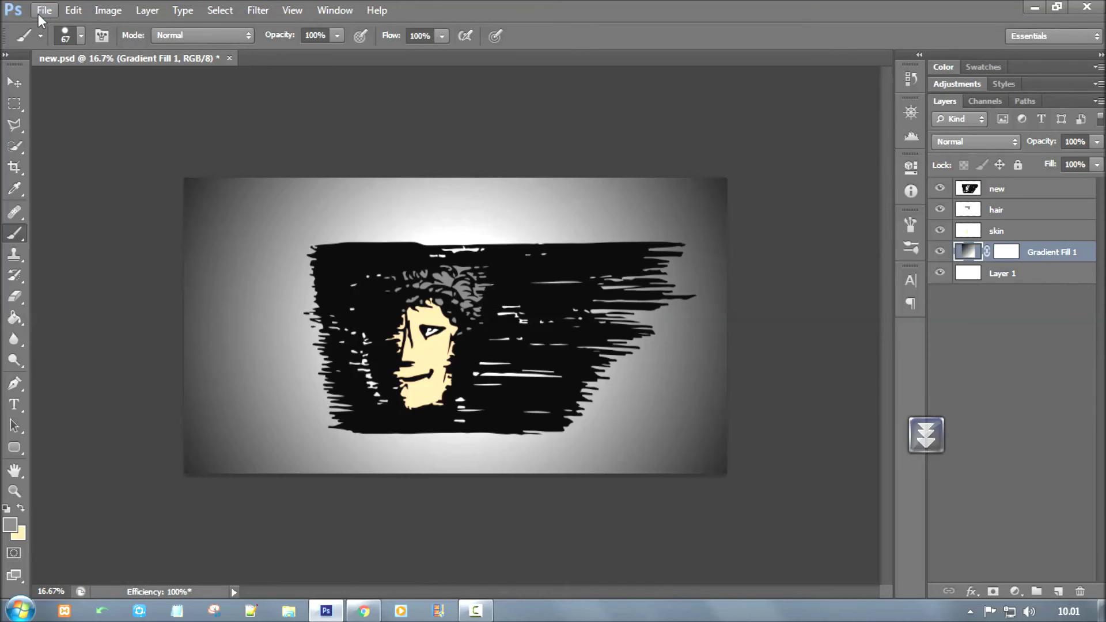
left_click(44, 10)
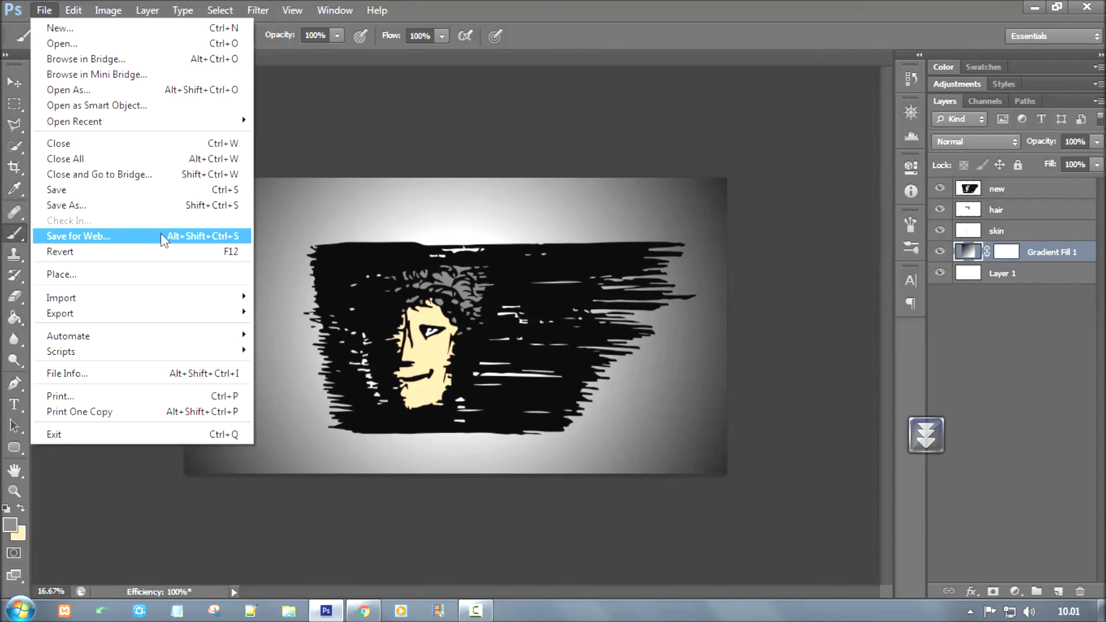
left_click(95, 190)
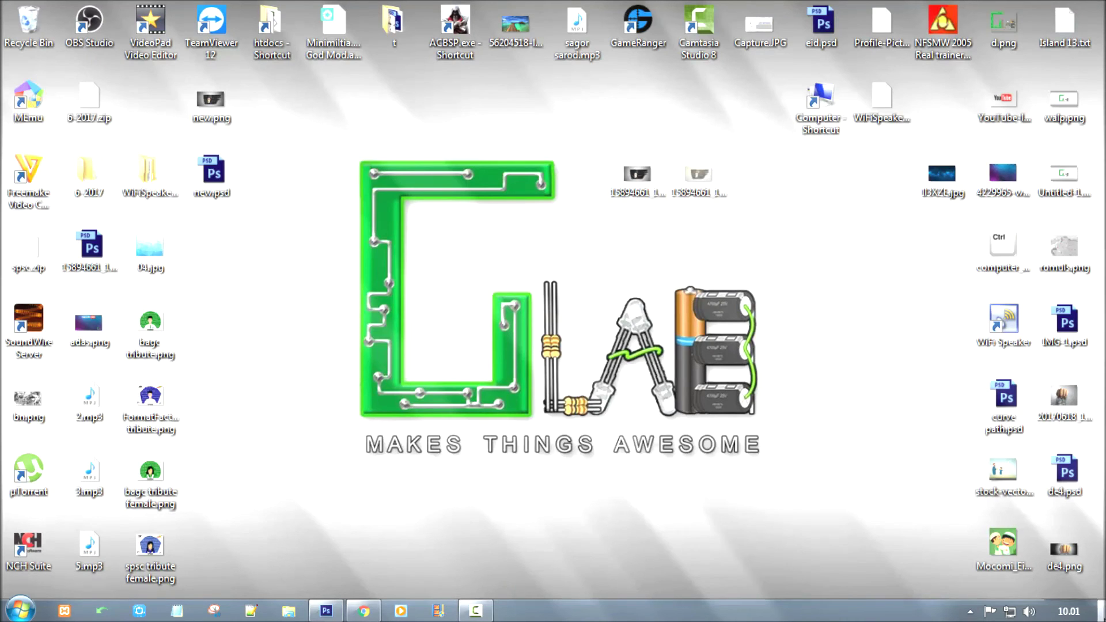
- Open new.png from the desktop in Picasa Photo Viewer and zoom in on the face
left_click_drag(213, 104, 272, 321)
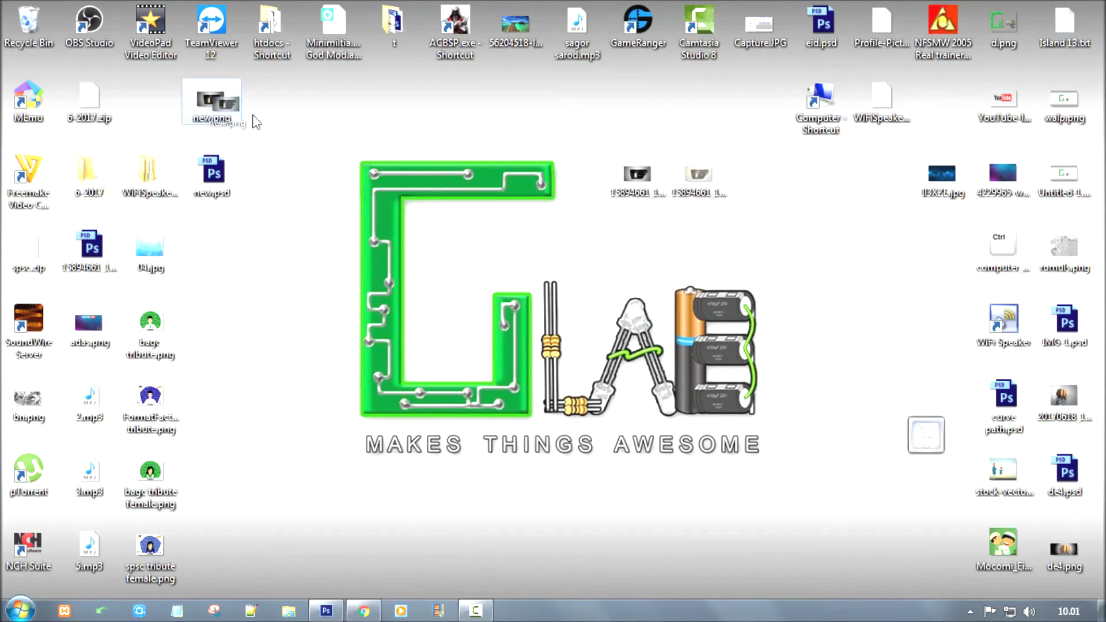
double_click(272, 321)
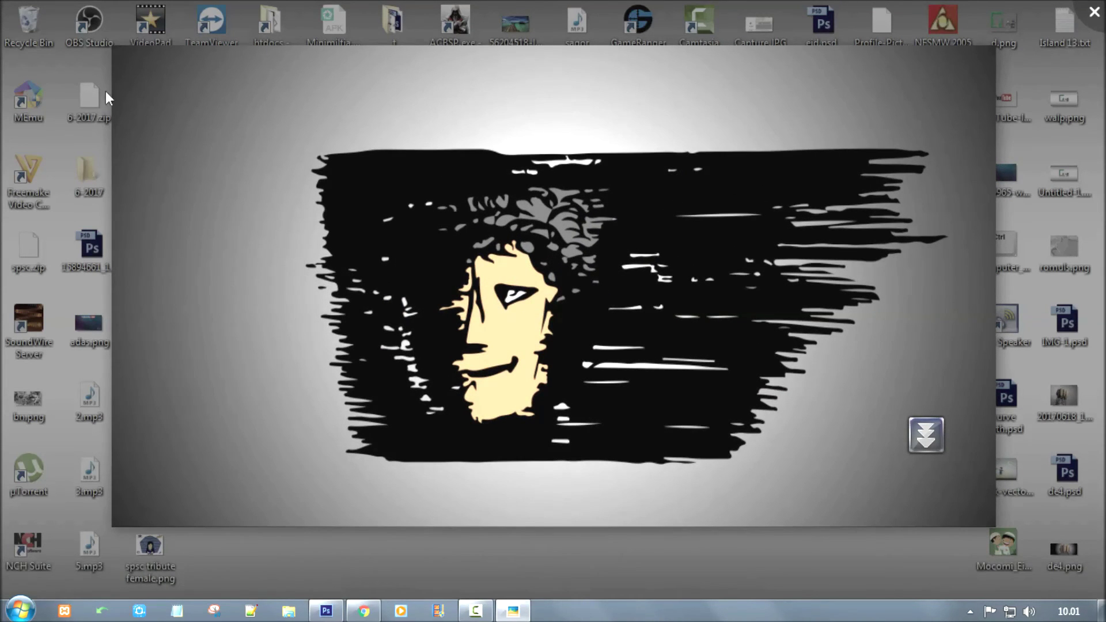
scroll(494, 313, "up", 1)
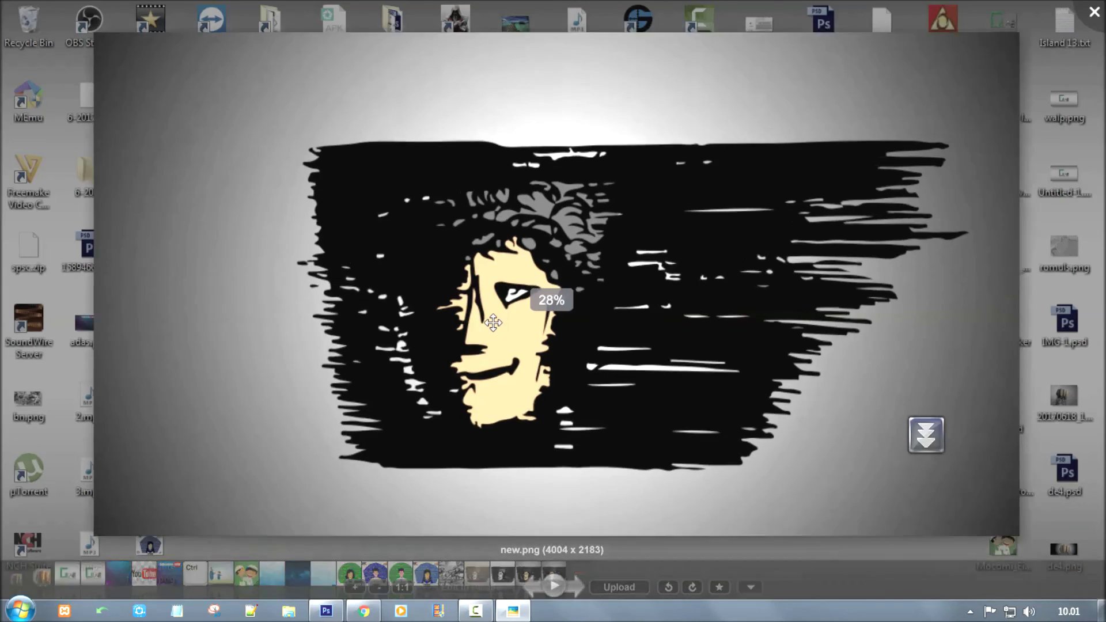
scroll(531, 279, "up", 2)
scroll(538, 242, "up", 2)
scroll(539, 263, "up", 2)
scroll(540, 263, "up", 1)
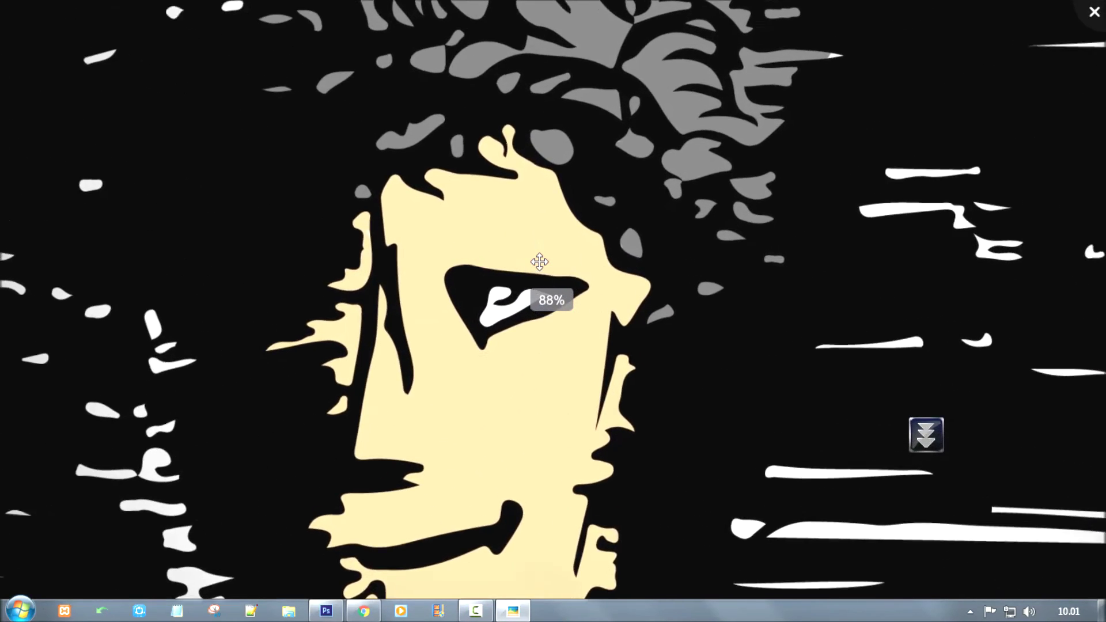
scroll(539, 262, "up", 1)
scroll(539, 262, "up", 2)
scroll(540, 262, "up", 1)
- Zoom back out to view the whole new.png image
scroll(539, 263, "down", 2)
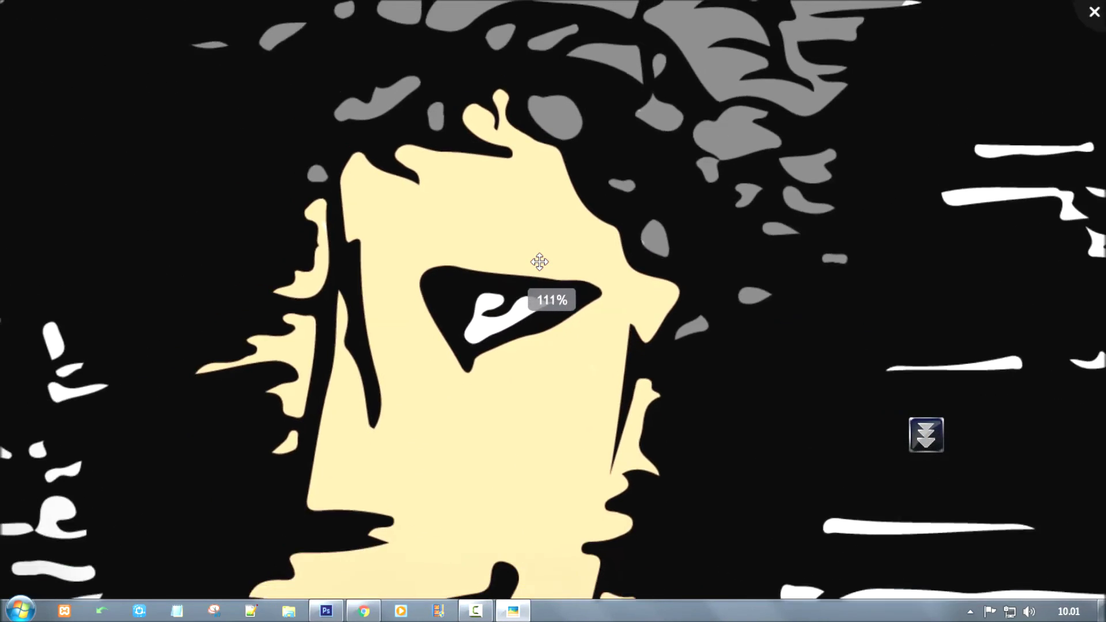
scroll(539, 262, "down", 1)
scroll(539, 262, "down", 2)
scroll(539, 263, "down", 2)
scroll(540, 263, "down", 2)
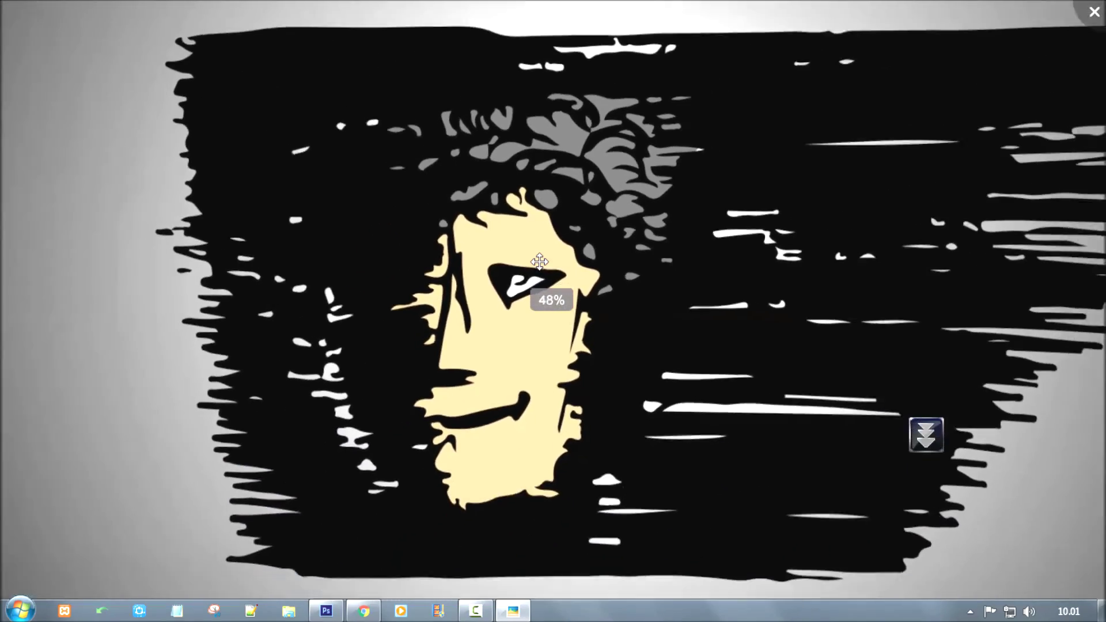
scroll(539, 262, "down", 2)
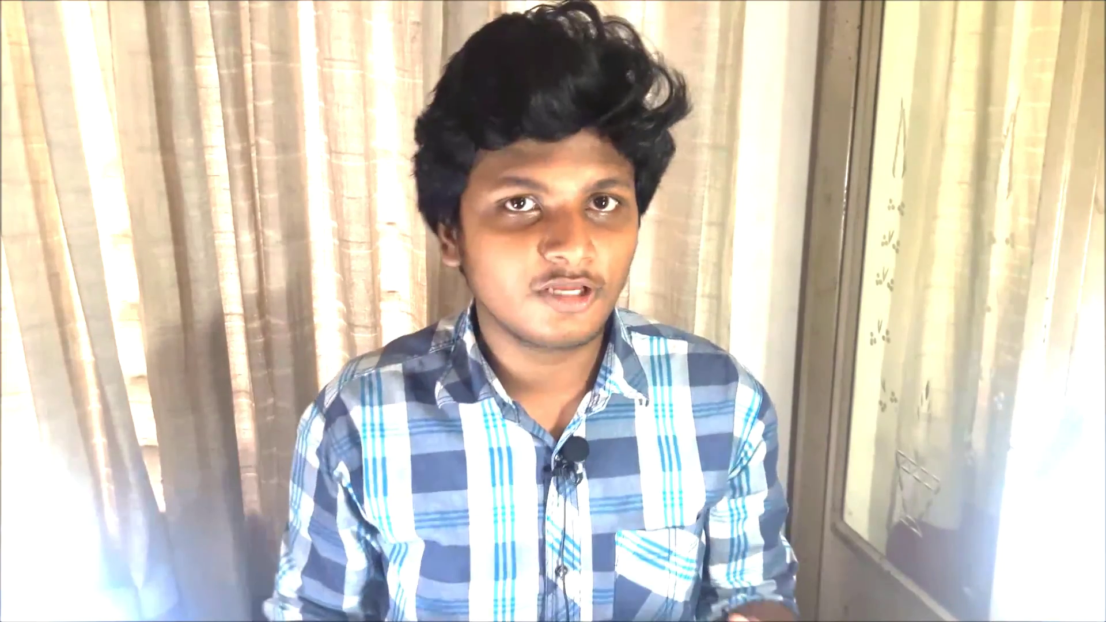